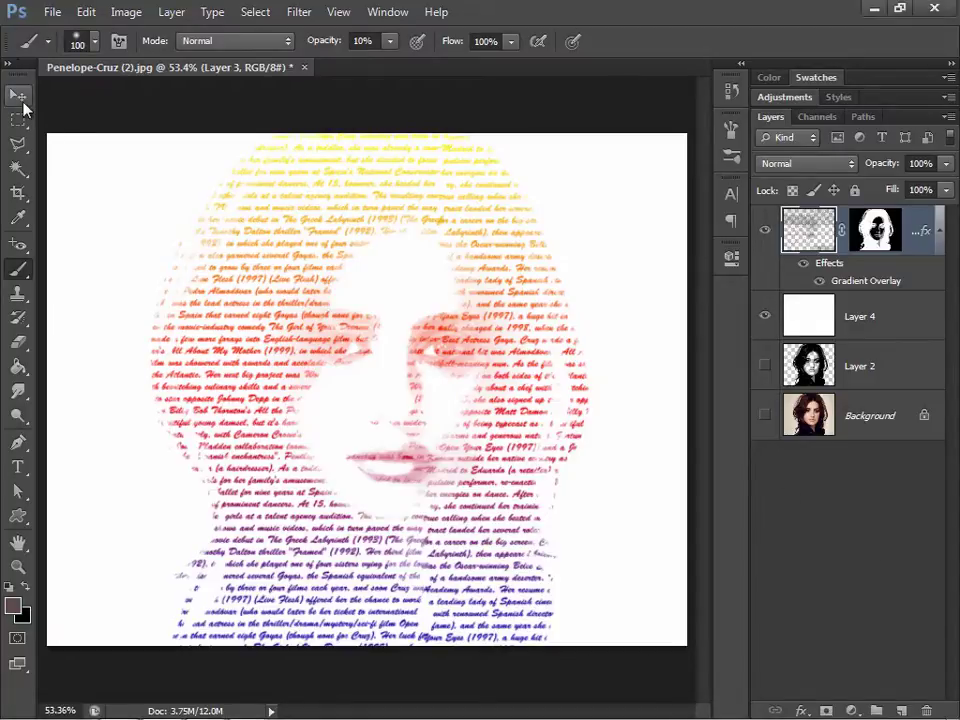
With the Move tool, select the white Layer 4 and add it to the layer selection.
left_click(18, 94)
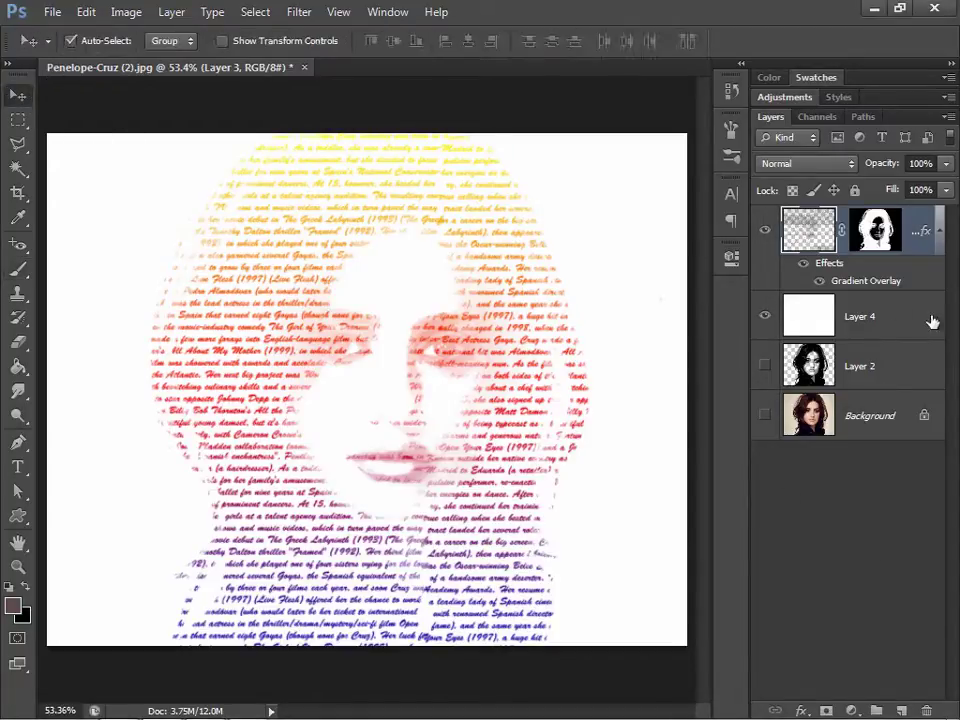
left_click(855, 360)
key("alt+shift+bracketright")
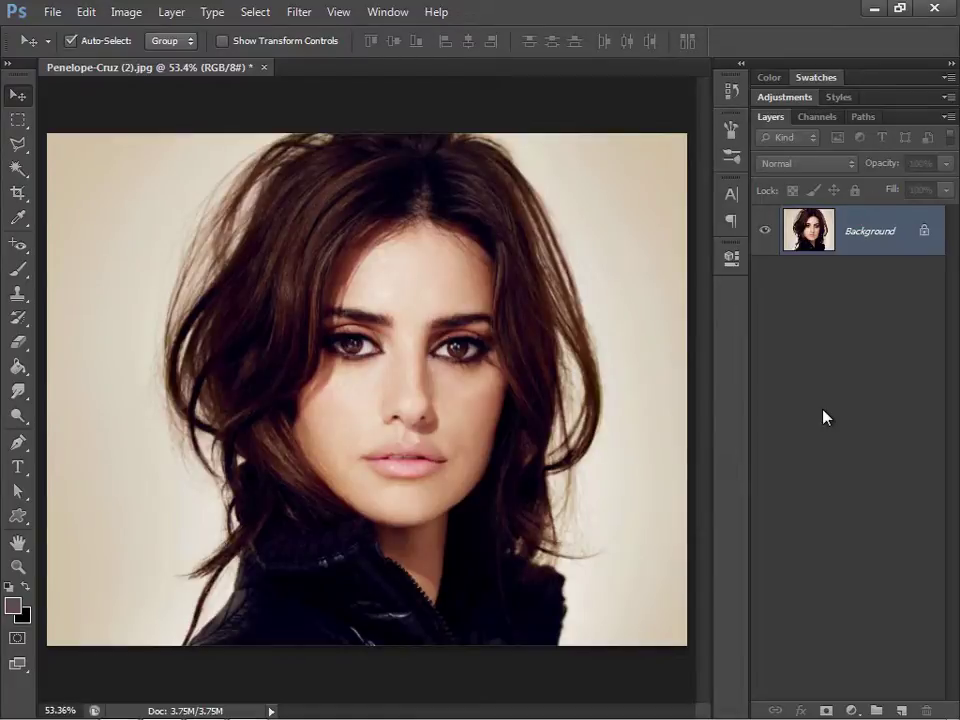
Select the photo's Shadows with Color Range and copy them to a new Layer 1.
left_click(255, 12)
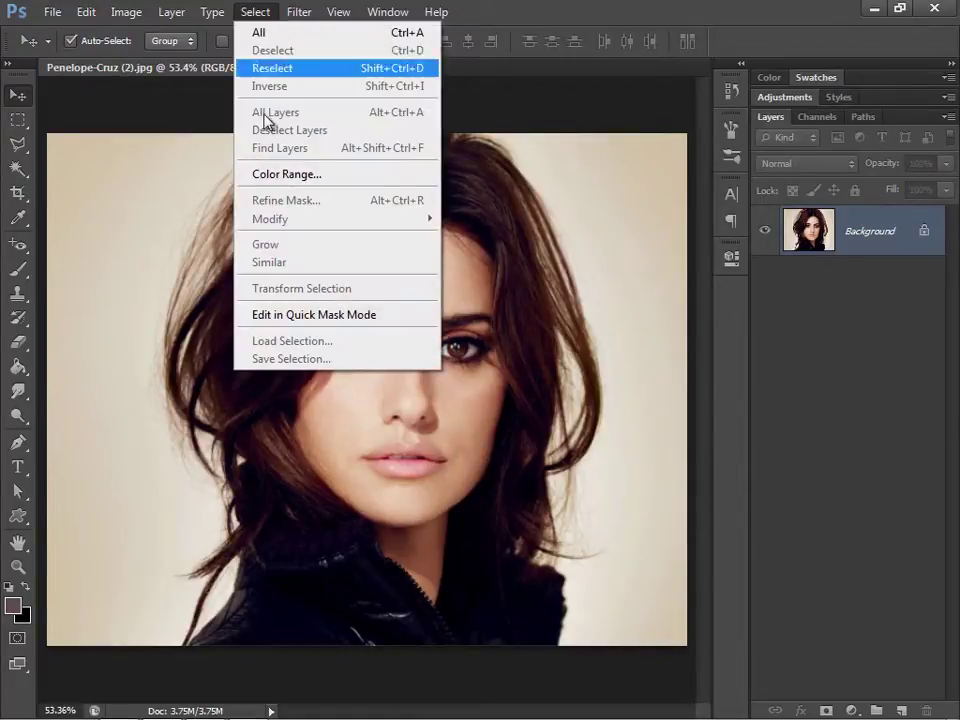
left_click(286, 174)
left_click(624, 210)
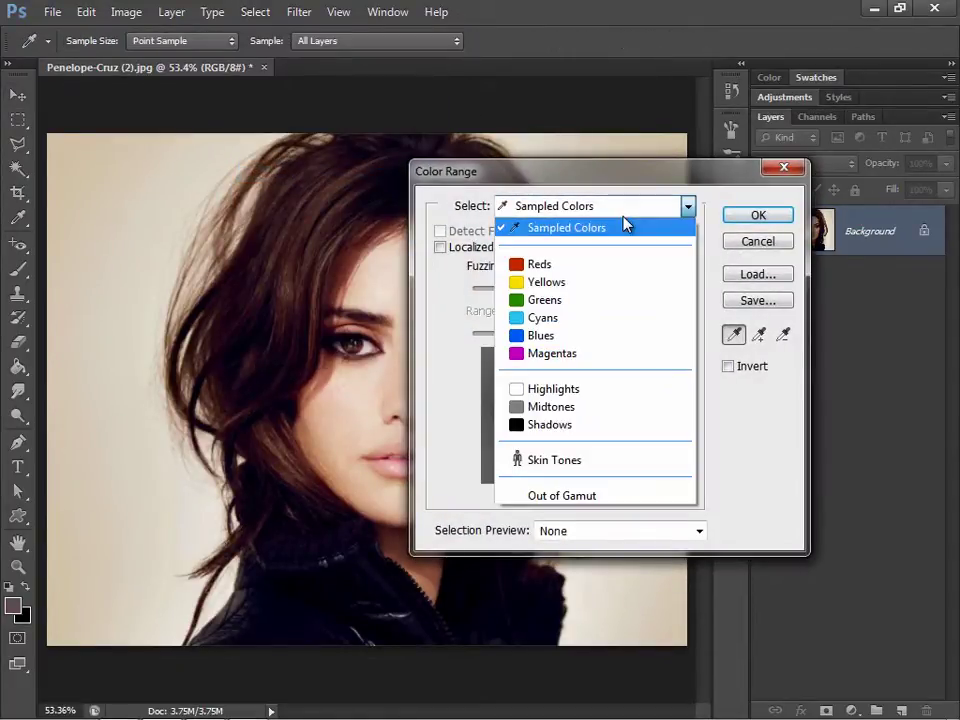
left_click(572, 426)
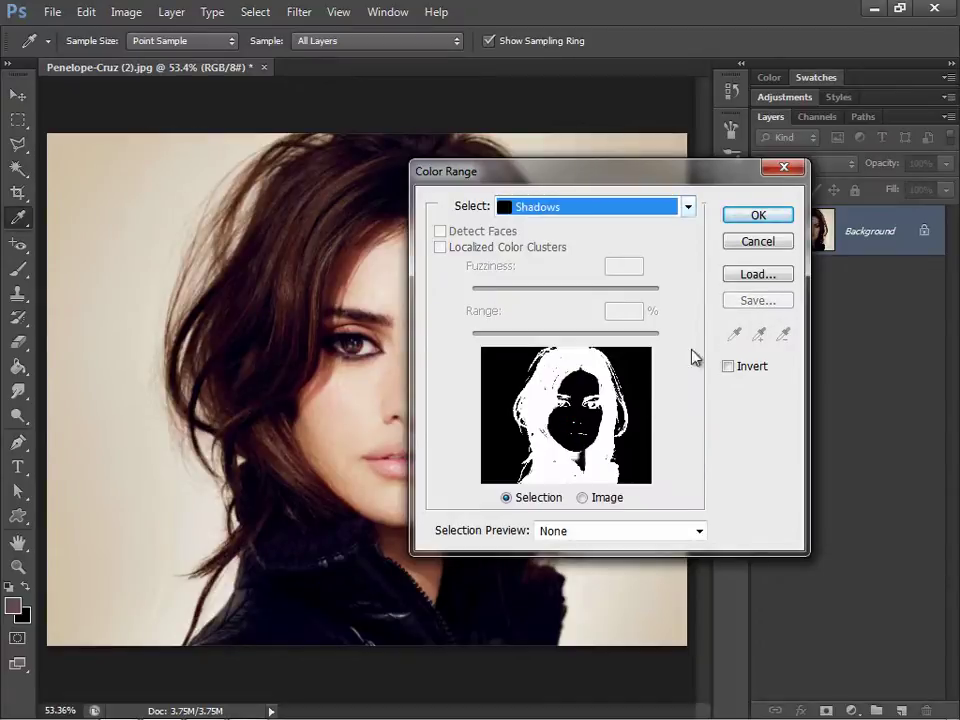
left_click(755, 215)
key("v")
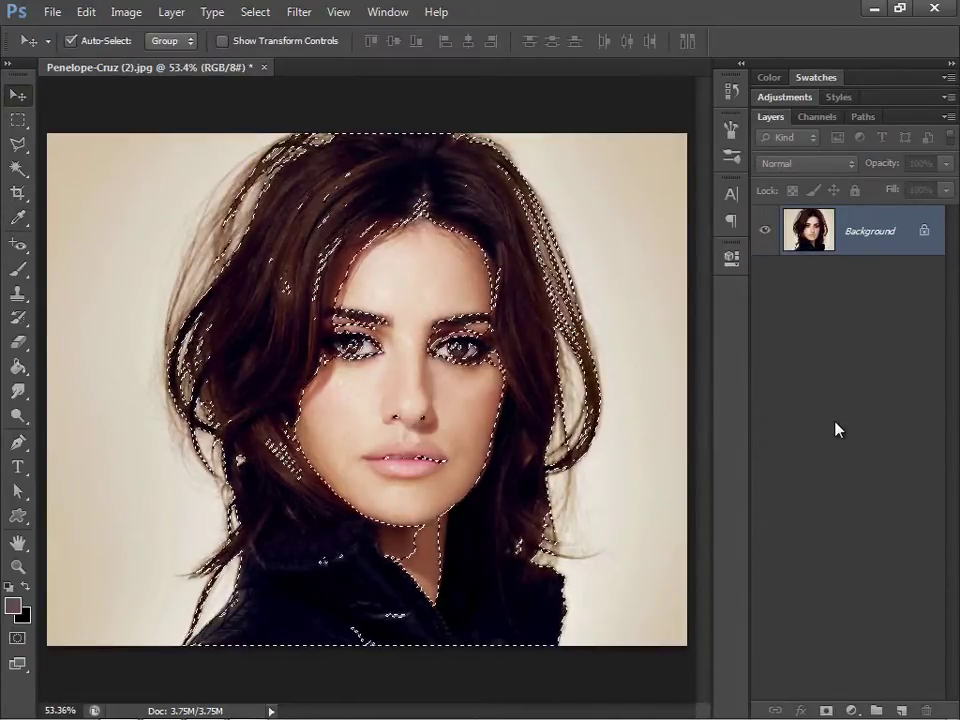
key("ctrl+j")
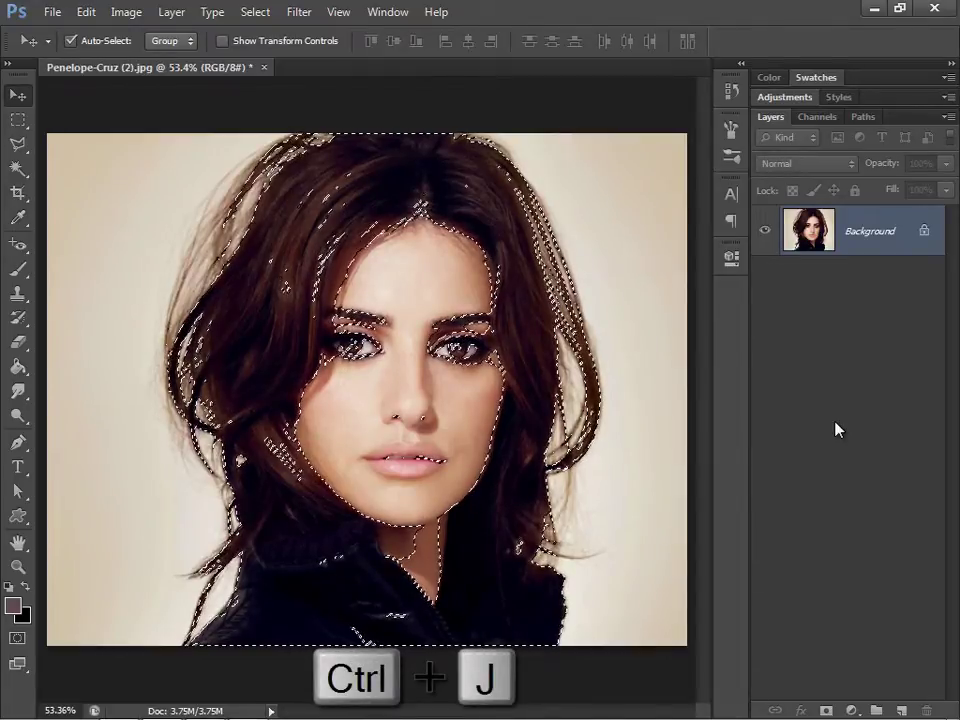
Check the copy by toggling the Background's visibility, then make Background the active layer.
left_click(766, 283)
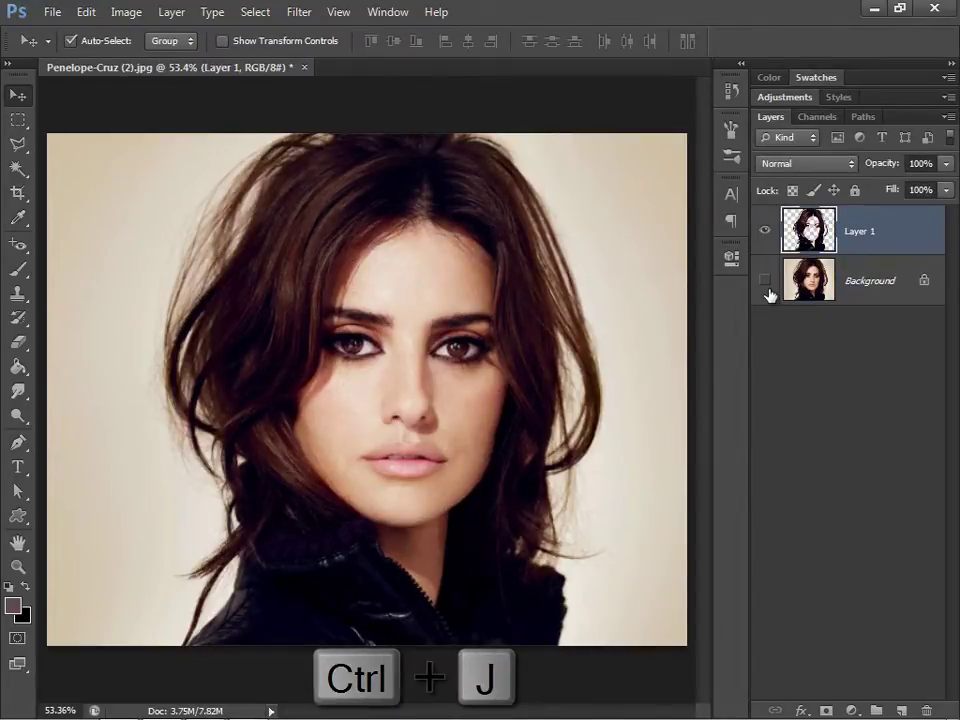
left_click(766, 281)
left_click(868, 280)
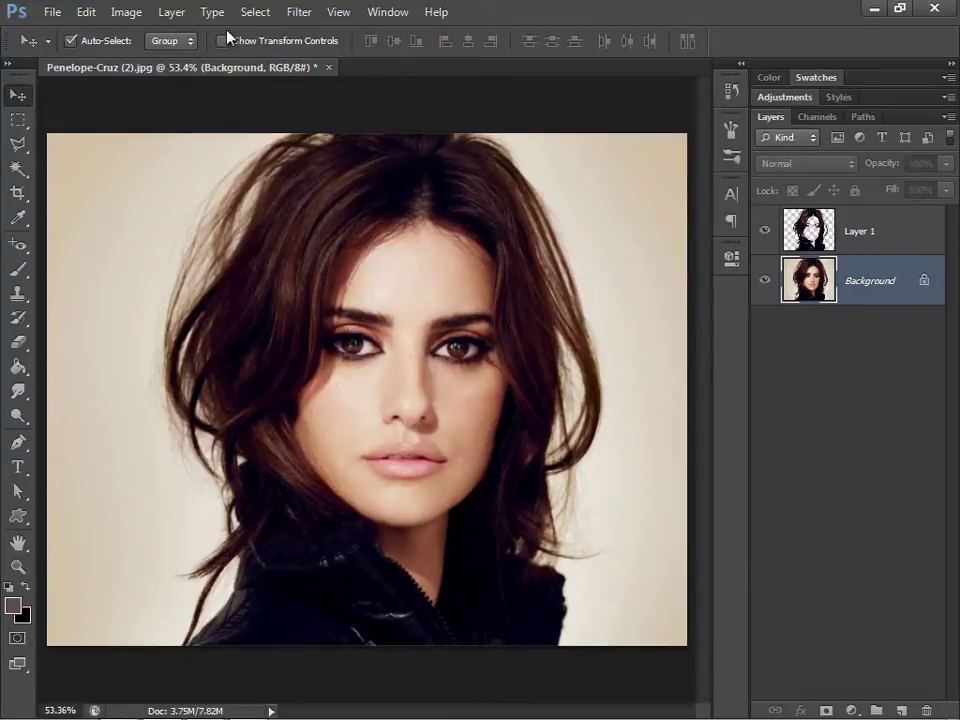
Select the photo's Midtones with Color Range.
left_click(254, 12)
left_click(303, 176)
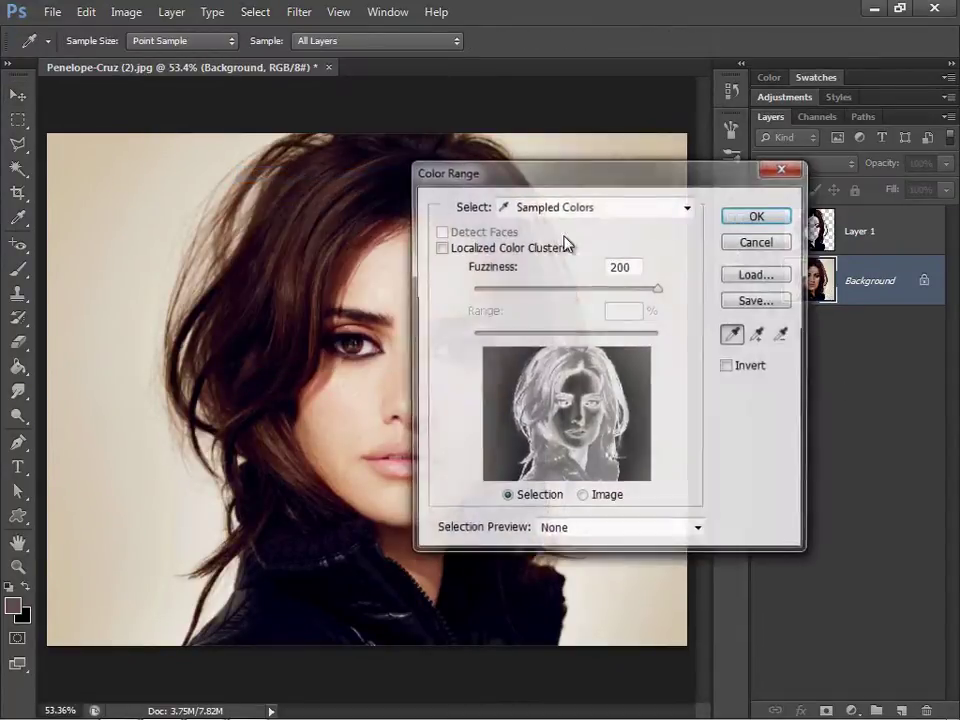
left_click(597, 208)
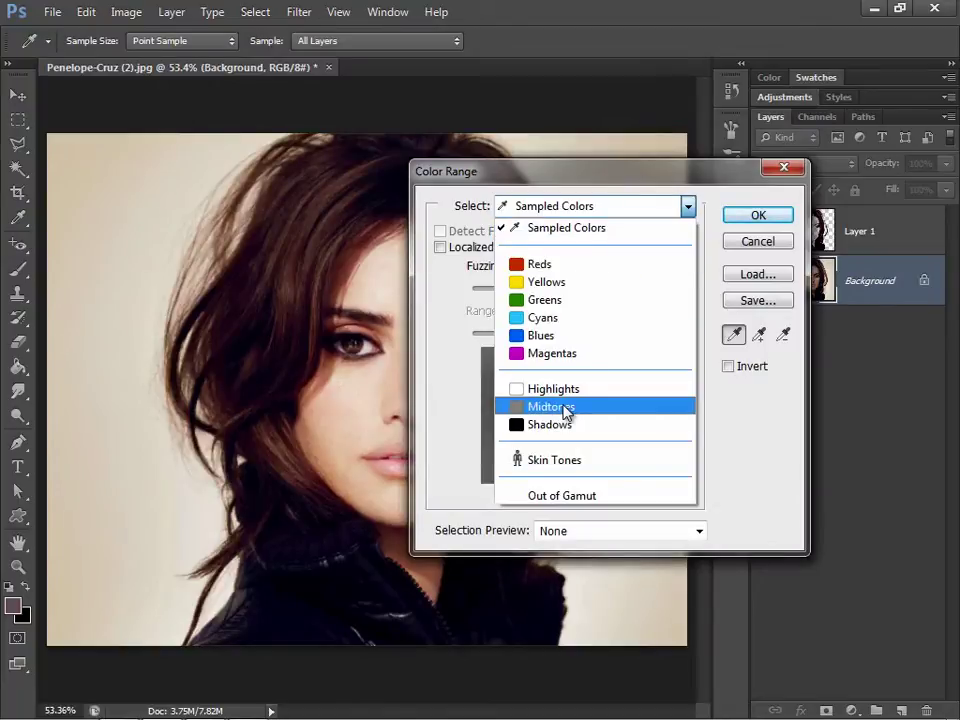
left_click(564, 408)
left_click(755, 215)
key("v")
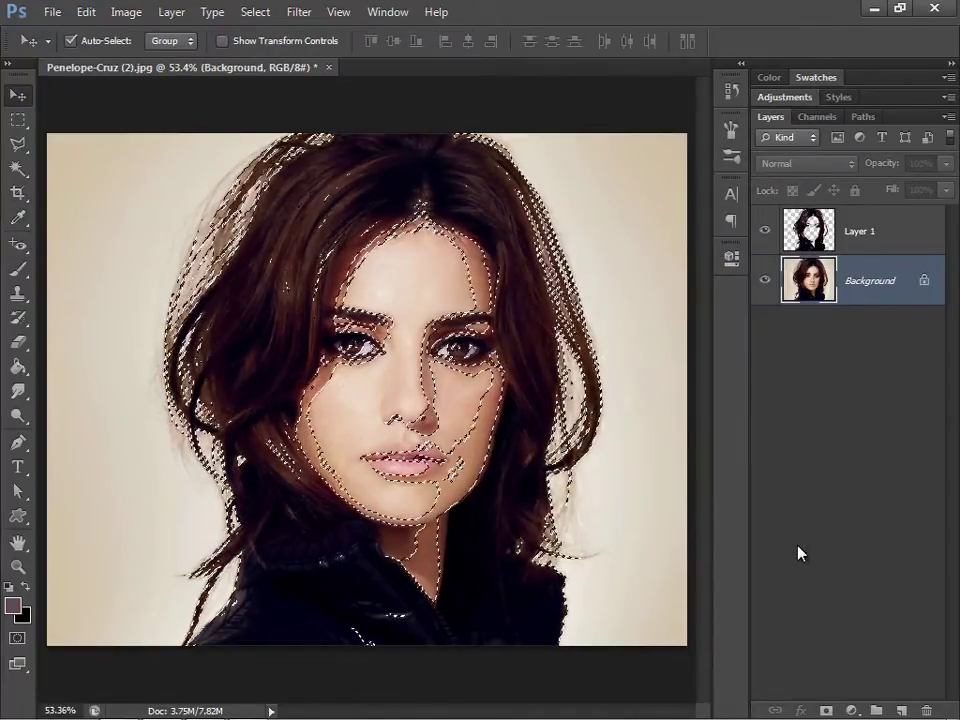
Copy the midtones to a new Layer 2, hide the Background, and activate Layer 1.
key("ctrl+j")
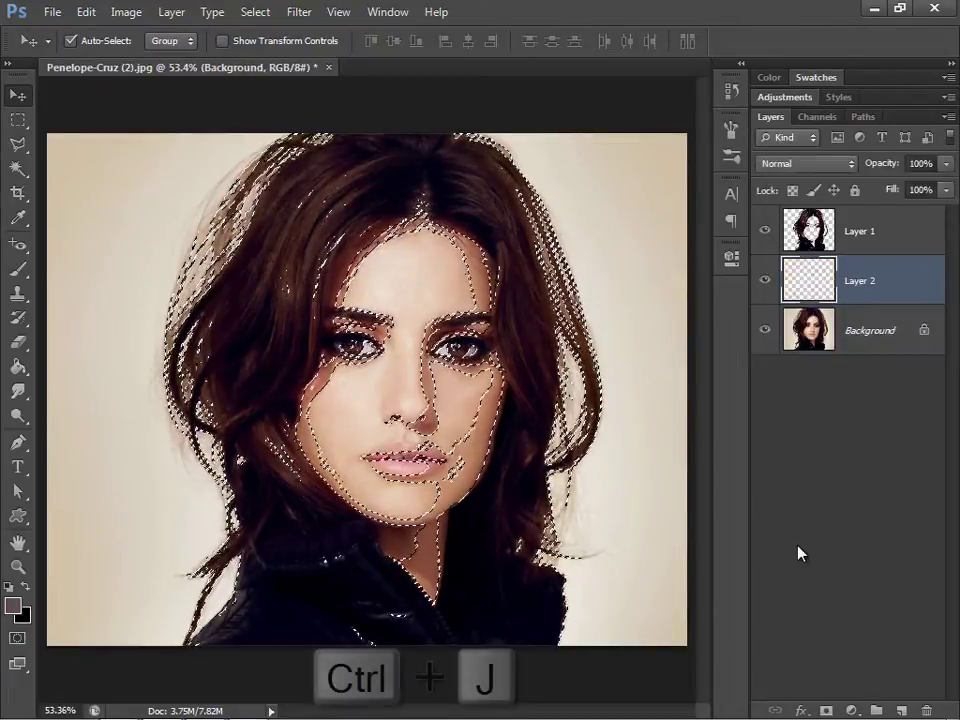
left_click(765, 330)
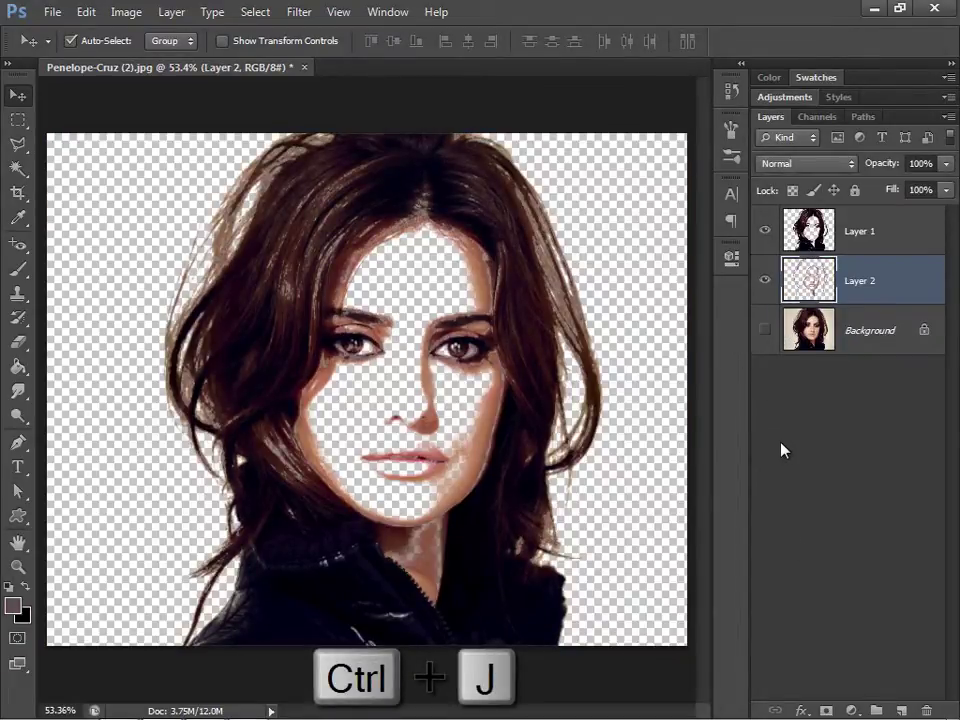
left_click(812, 230)
Fill Layer 2's pixels with 50% Gray.
left_click(850, 283)
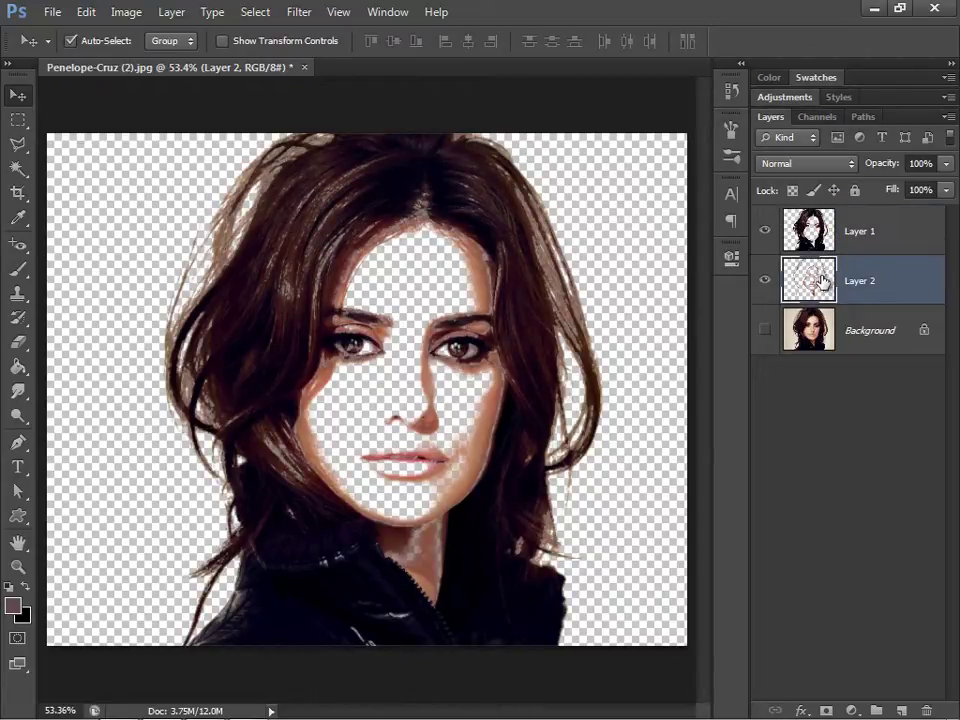
left_click(86, 12)
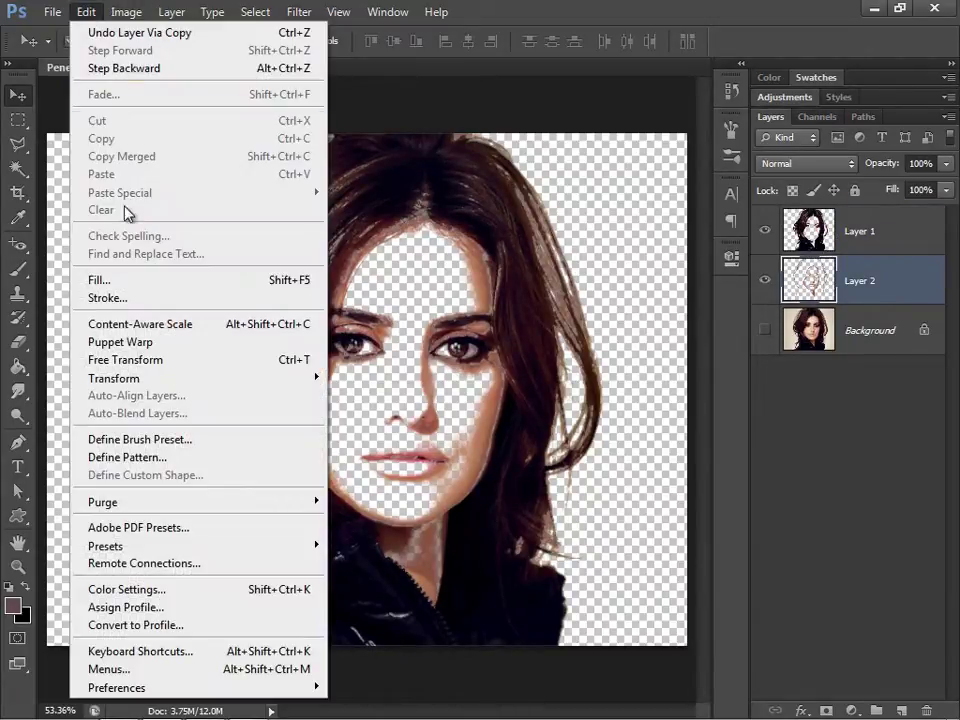
left_click(131, 279)
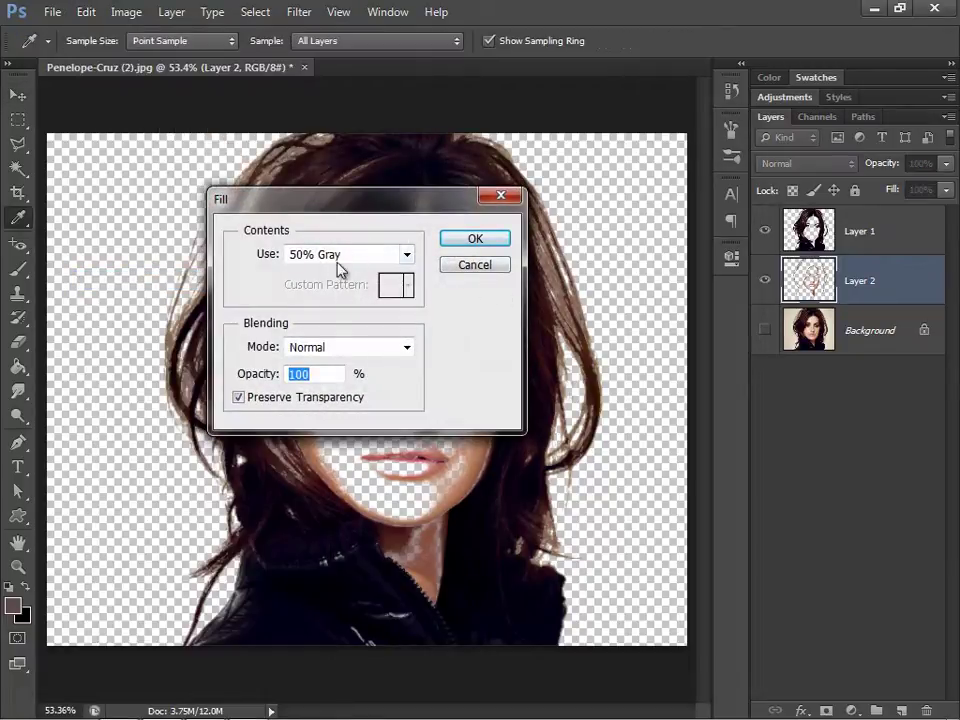
left_click(338, 256)
left_click(332, 407)
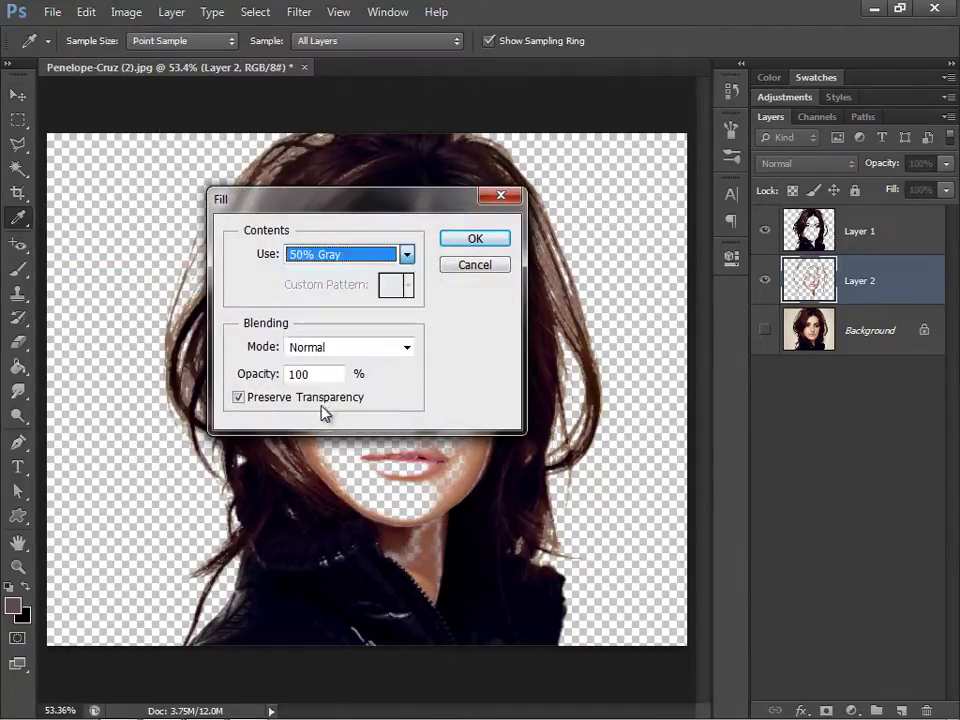
left_click(475, 239)
key("v")
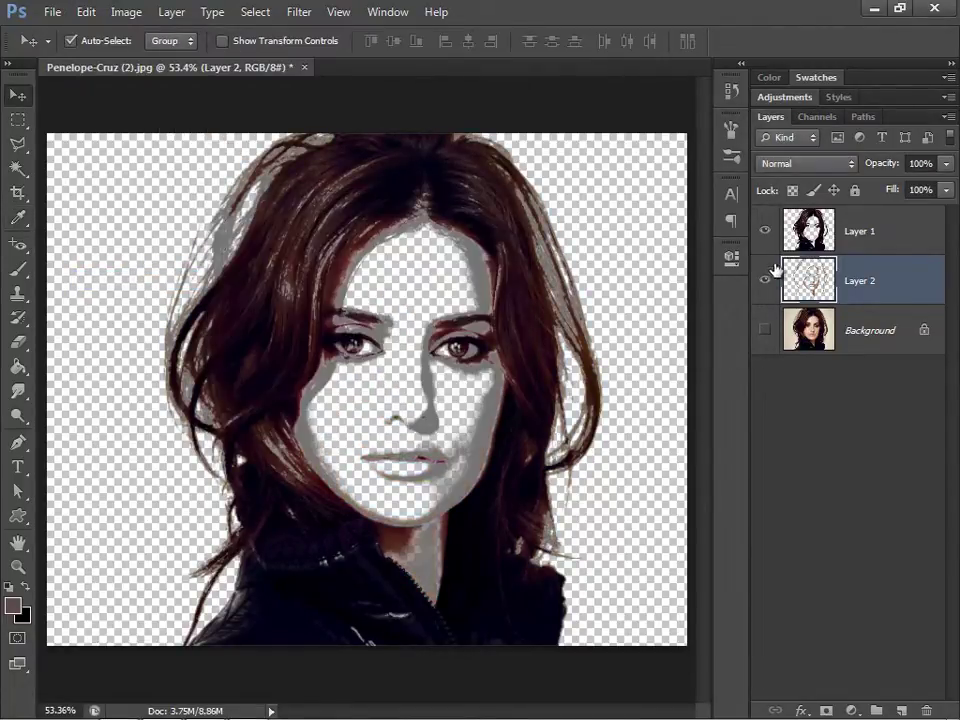
Fill Layer 1's pixels with Black and merge it down into Layer 2.
left_click(598, 172)
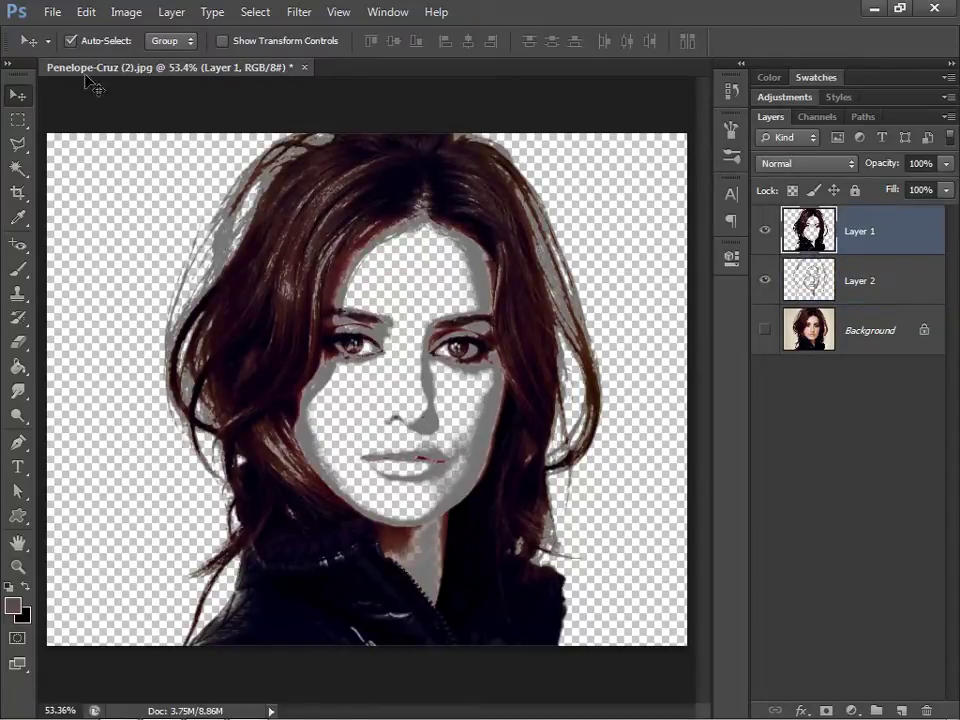
left_click(86, 12)
left_click(110, 280)
left_click(343, 254)
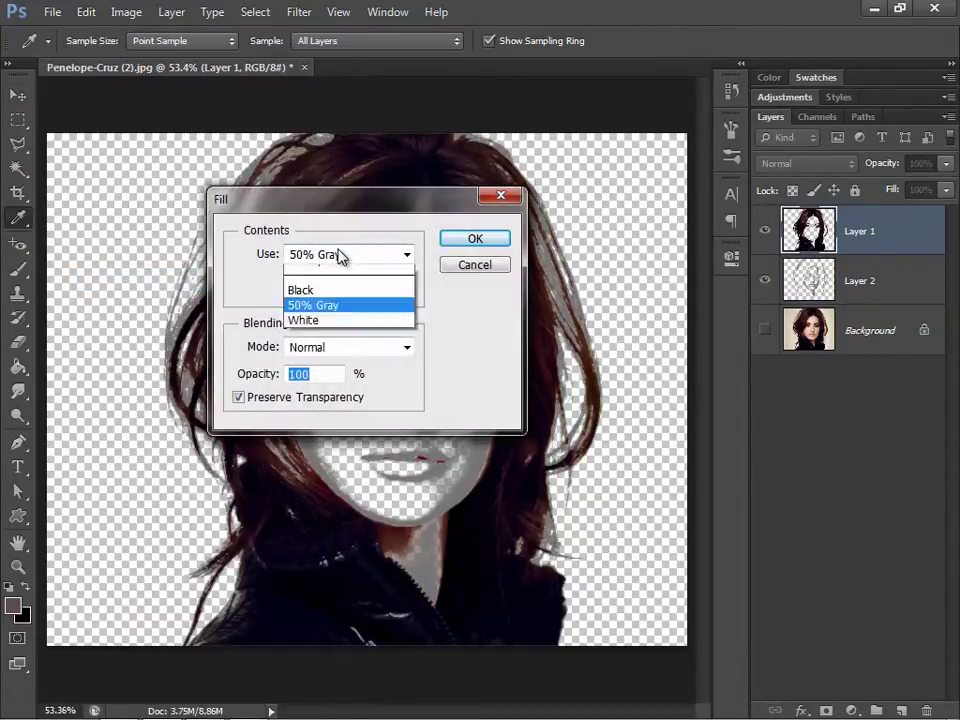
left_click(305, 393)
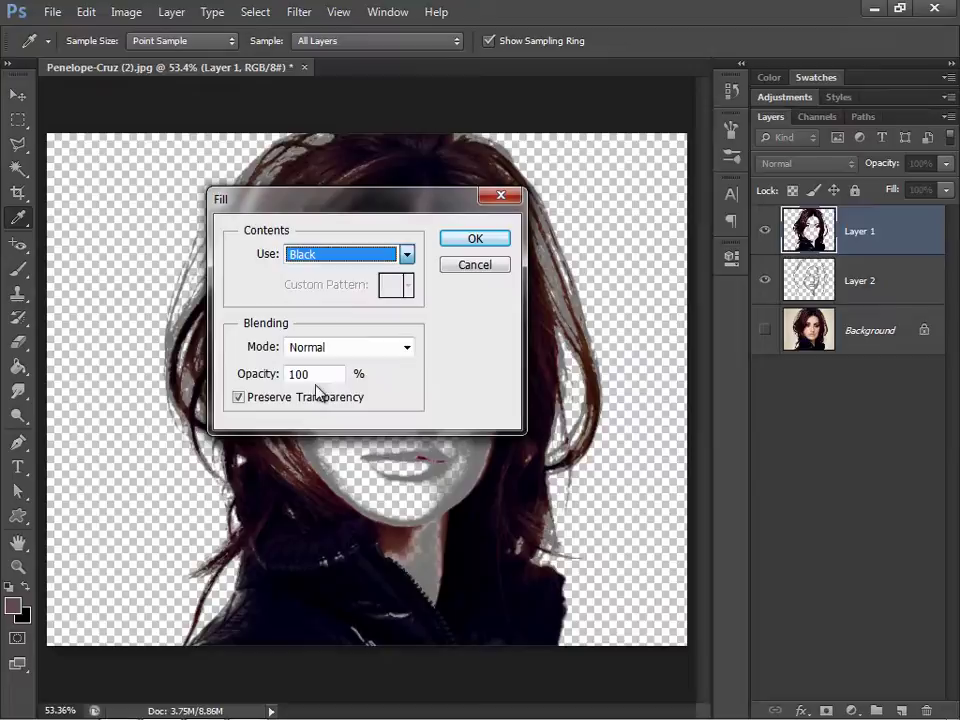
left_click(468, 240)
key("v")
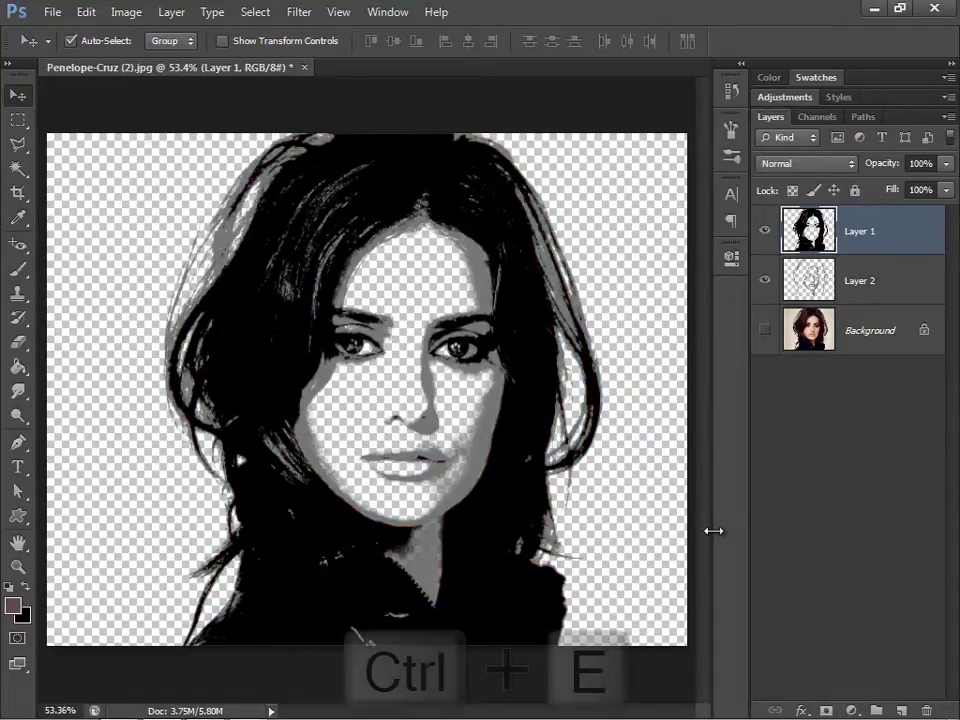
key("ctrl+e")
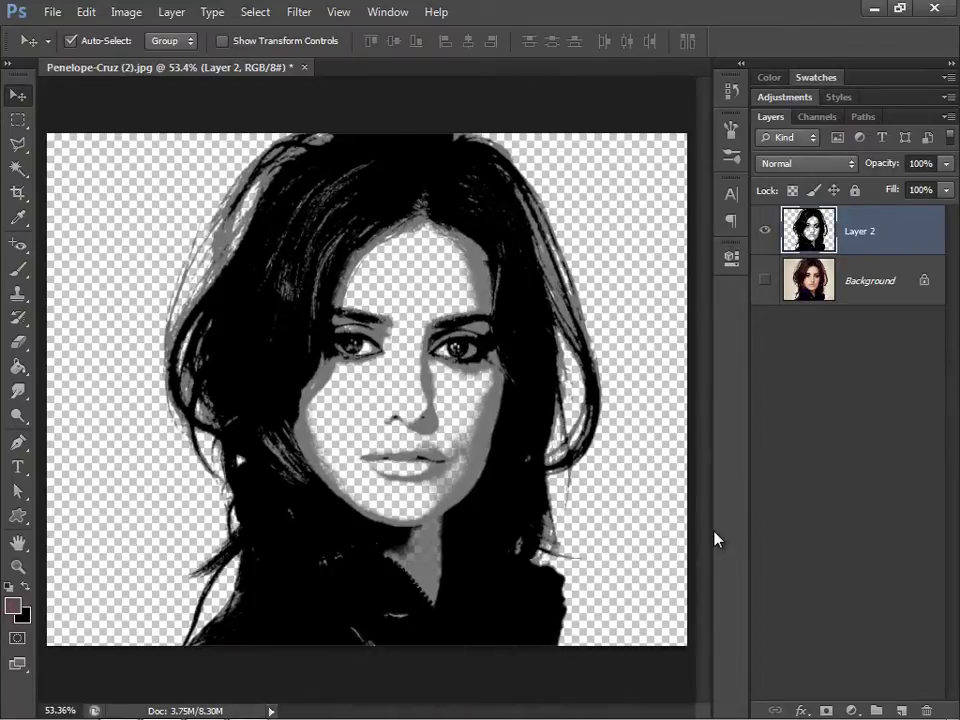
Create a new 800 × 600 px document with a White background.
left_click(52, 12)
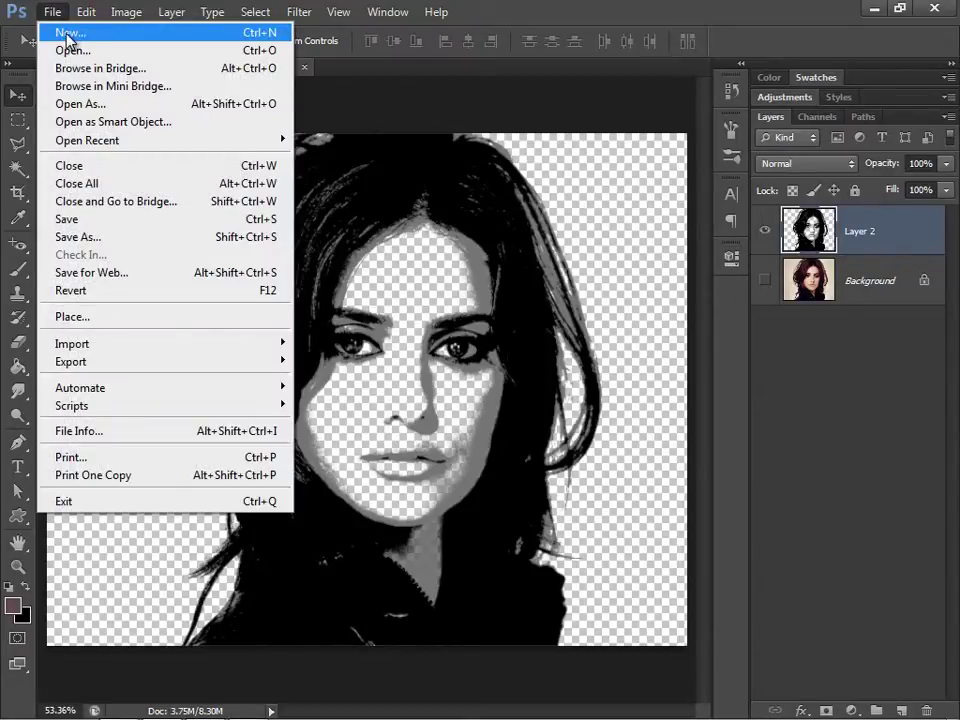
left_click(68, 38)
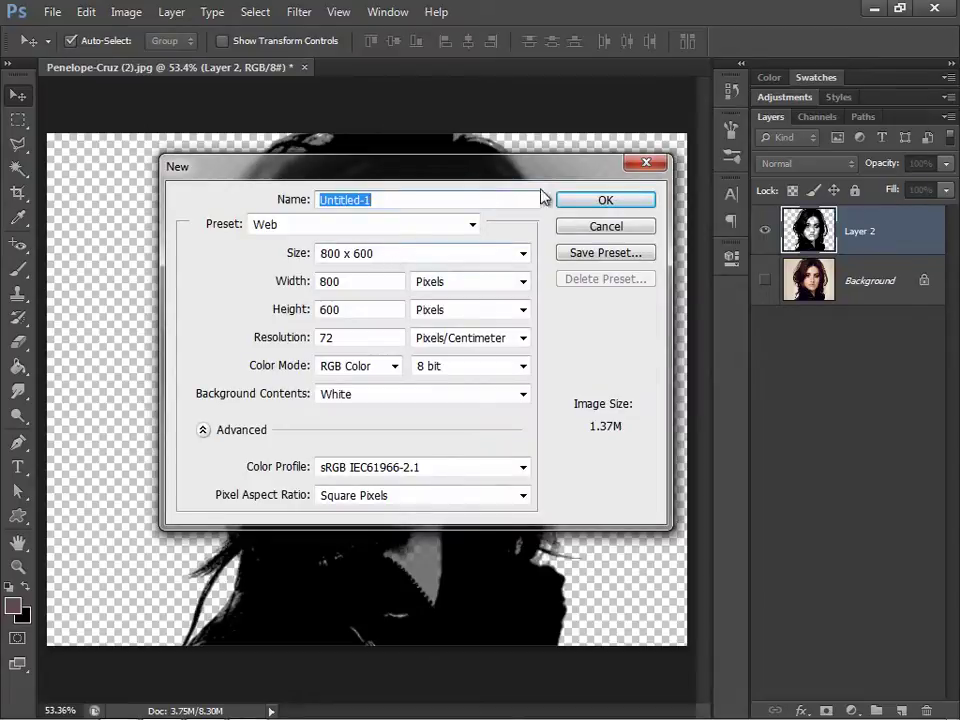
left_click(603, 202)
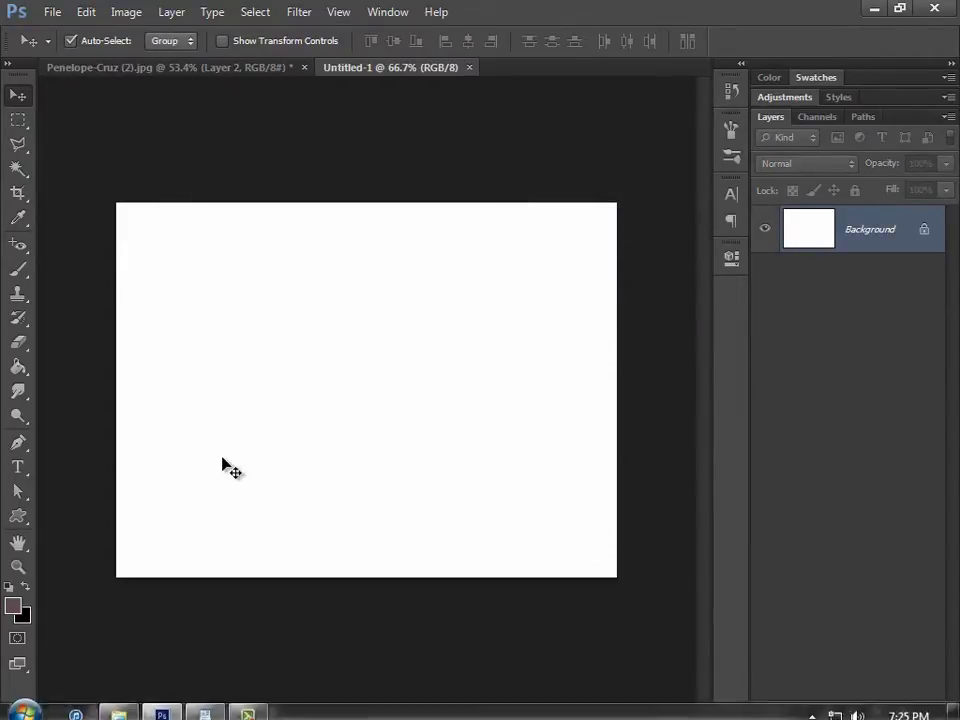
In WordPad, select and copy the entire biography text, then minimize WordPad.
key("alt+Tab")
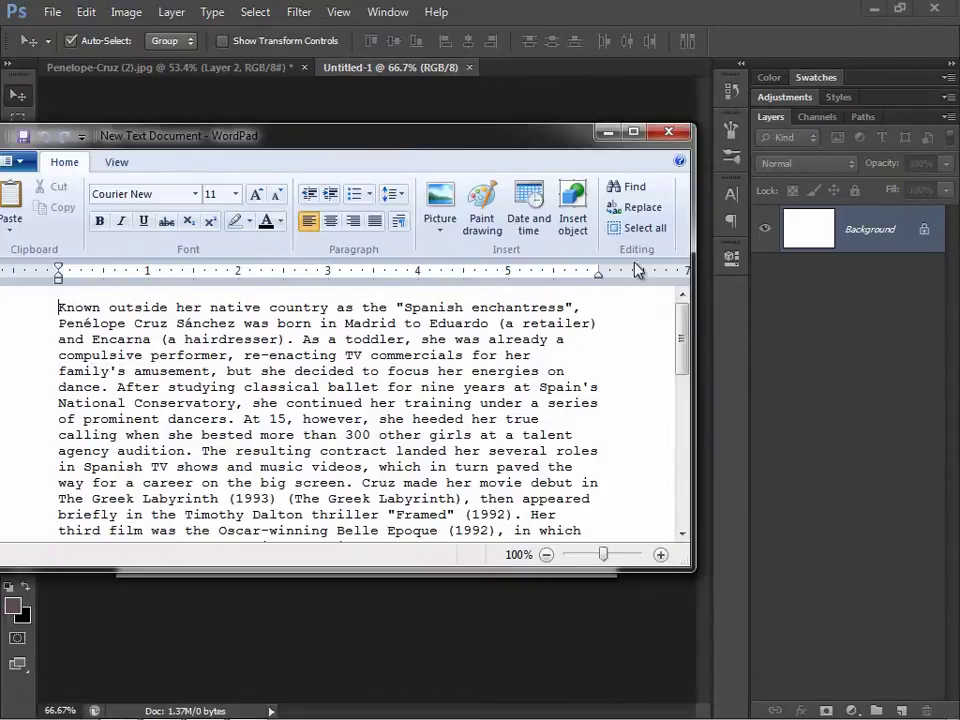
left_click_drag(375, 140, 477, 145)
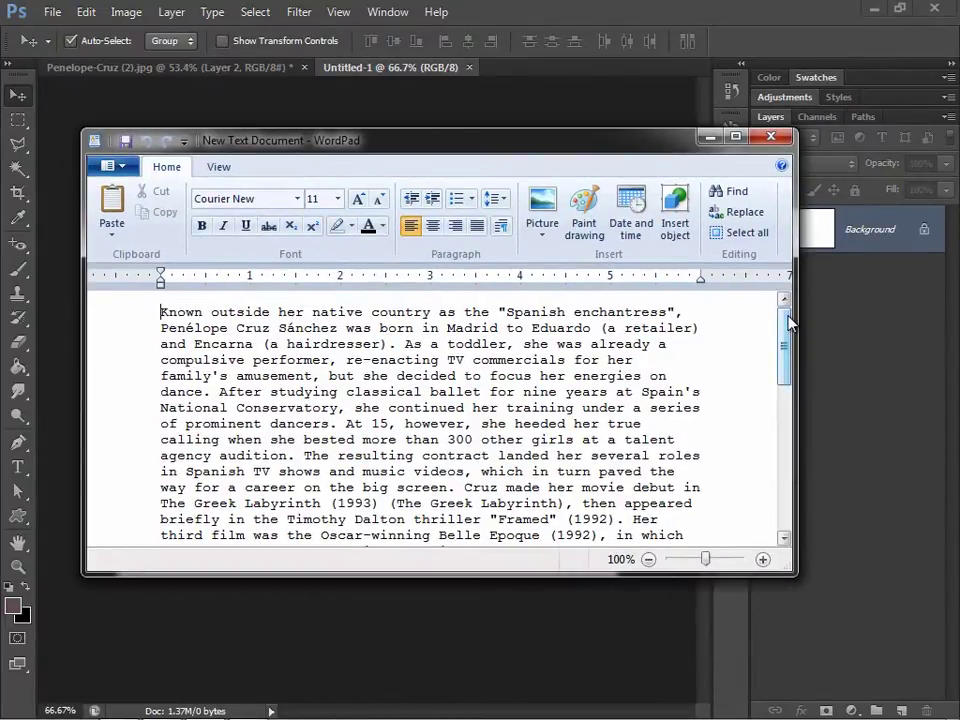
left_click_drag(790, 320, 772, 357)
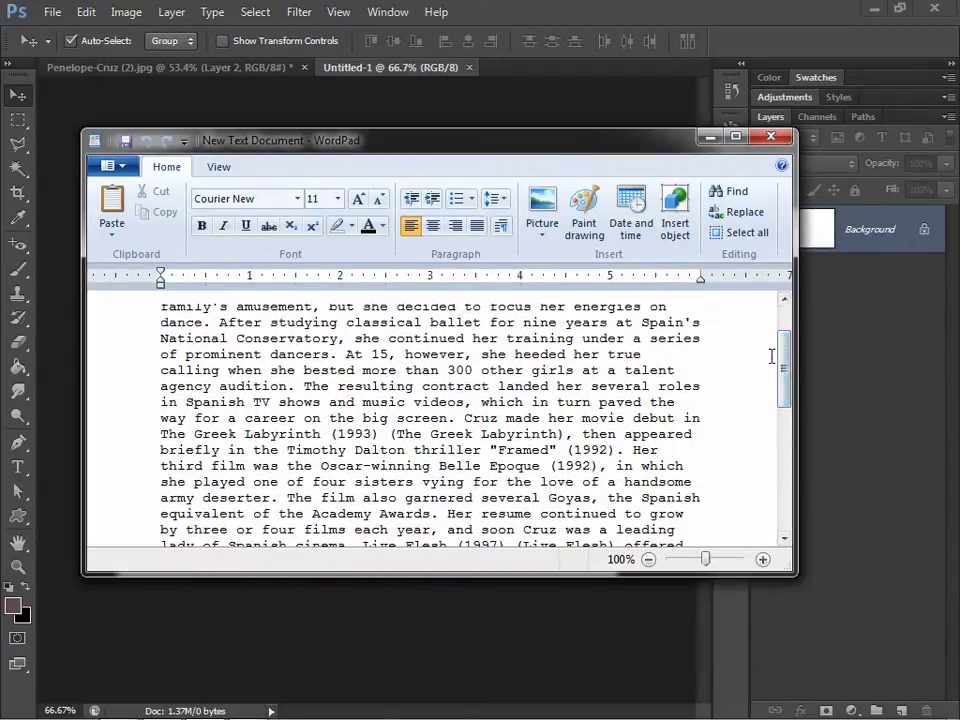
key("ctrl+Home")
key("ctrl+shift+End")
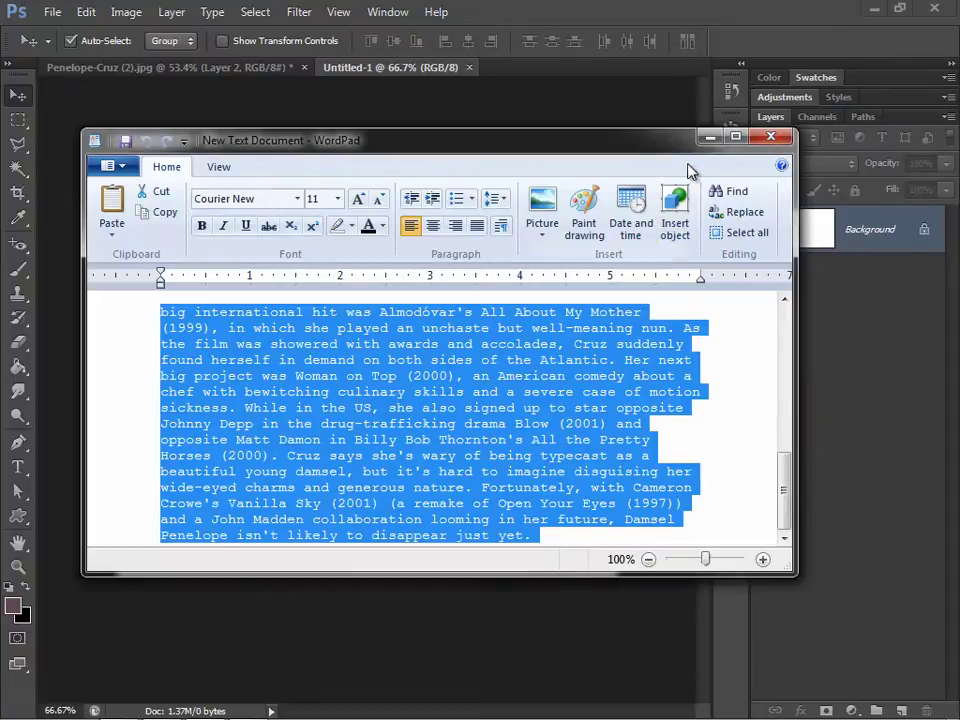
left_click(710, 136)
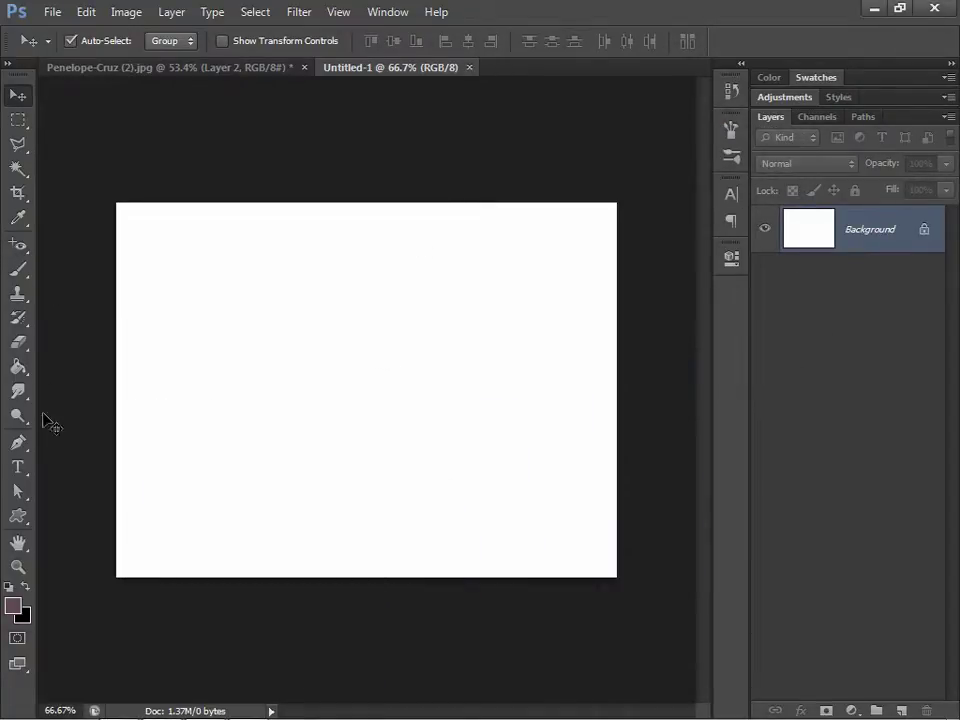
Paste the biography into a canvas-wide paragraph text box, color it black (000000), and commit.
left_click(18, 467)
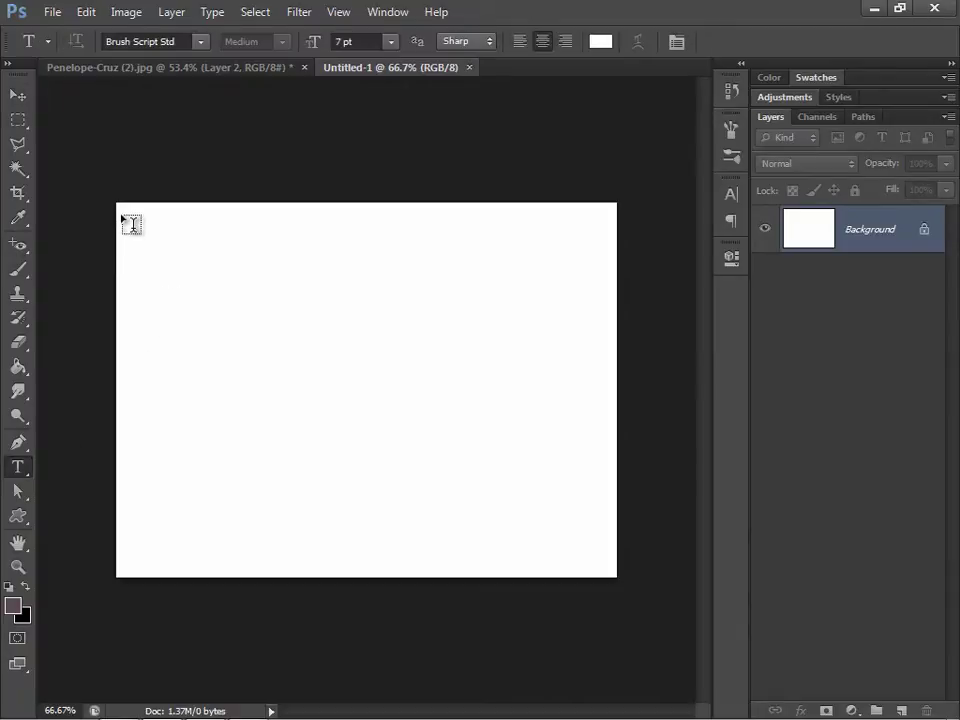
left_click_drag(131, 224, 618, 587)
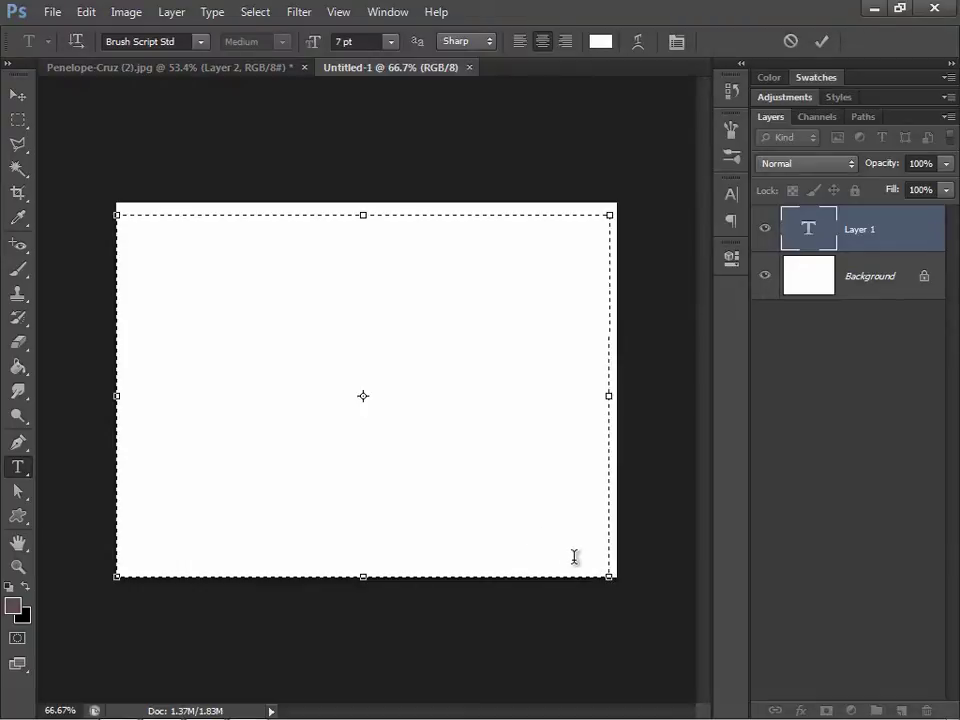
left_click_drag(551, 544, 84, 154)
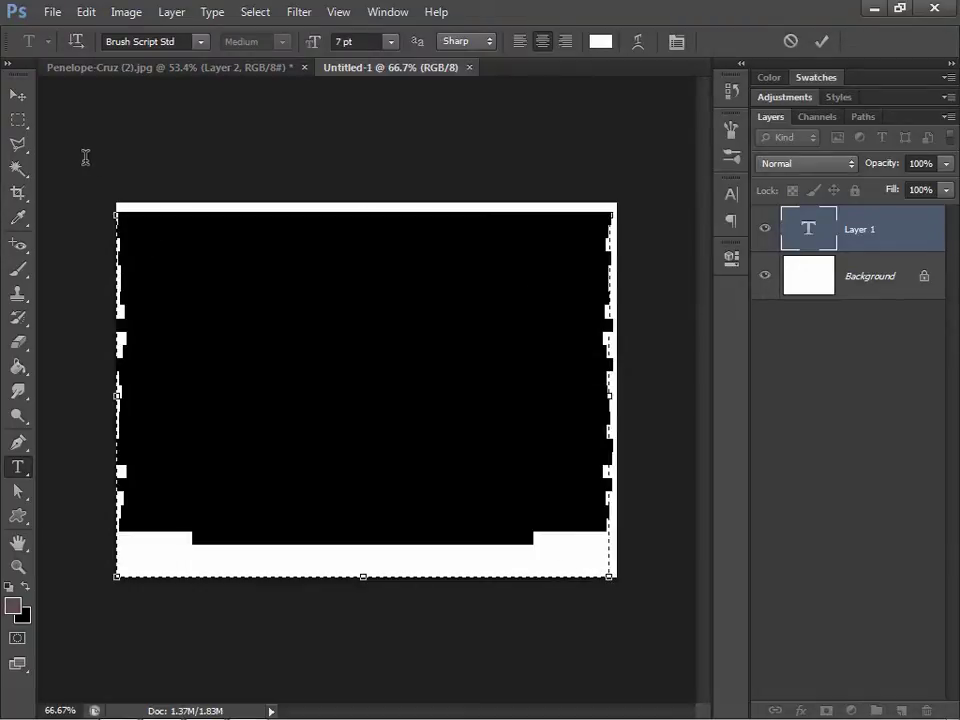
left_click(605, 41)
left_click_drag(619, 340, 698, 450)
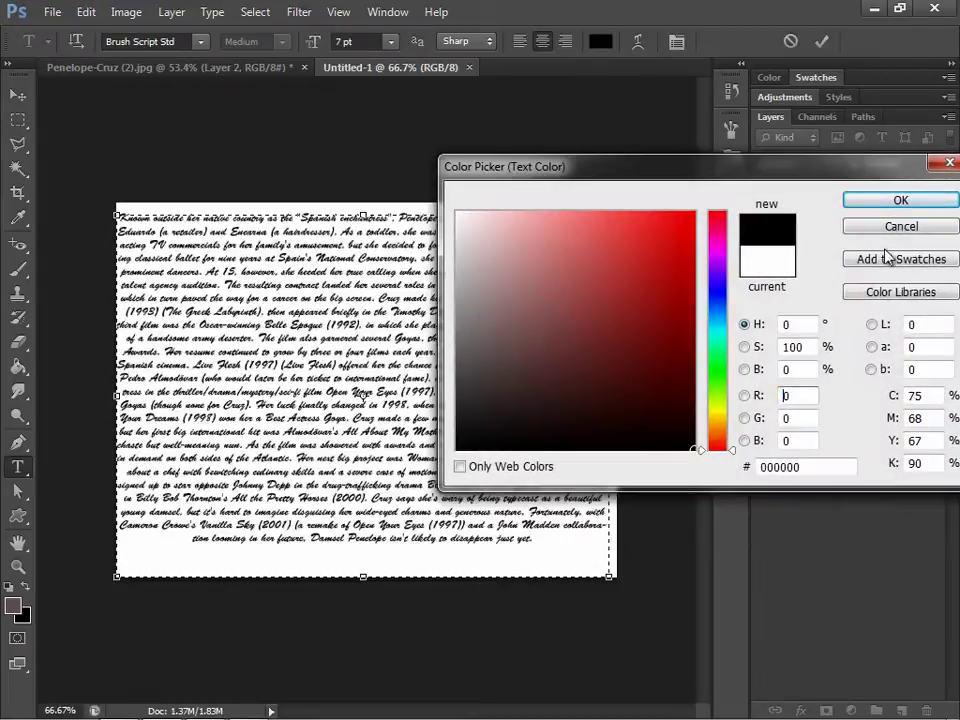
left_click(900, 200)
left_click(18, 94)
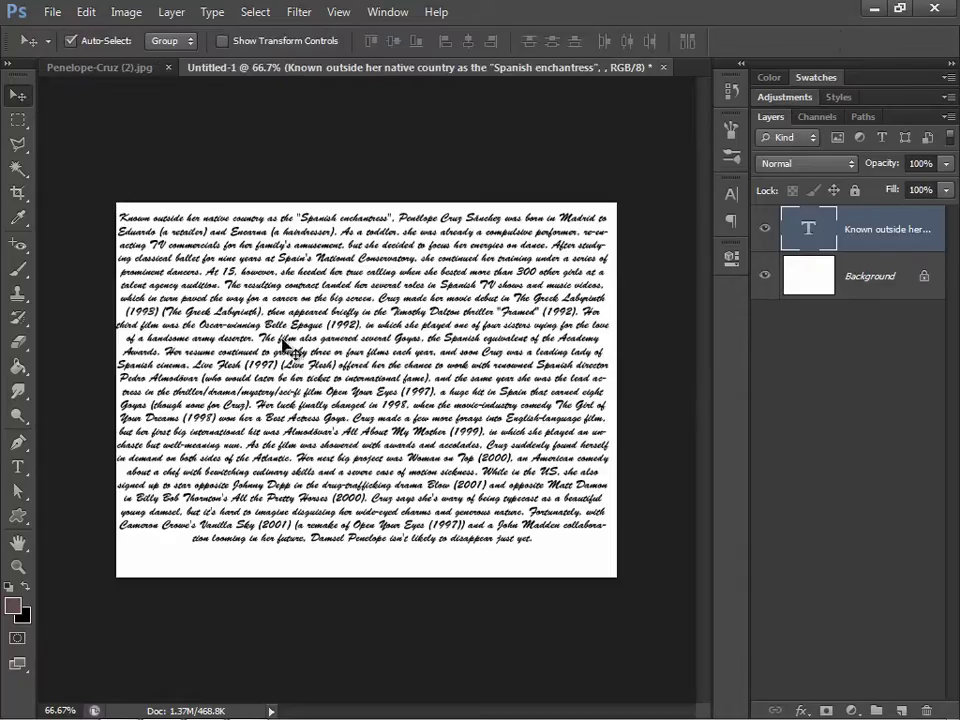
left_click_drag(271, 297, 273, 304)
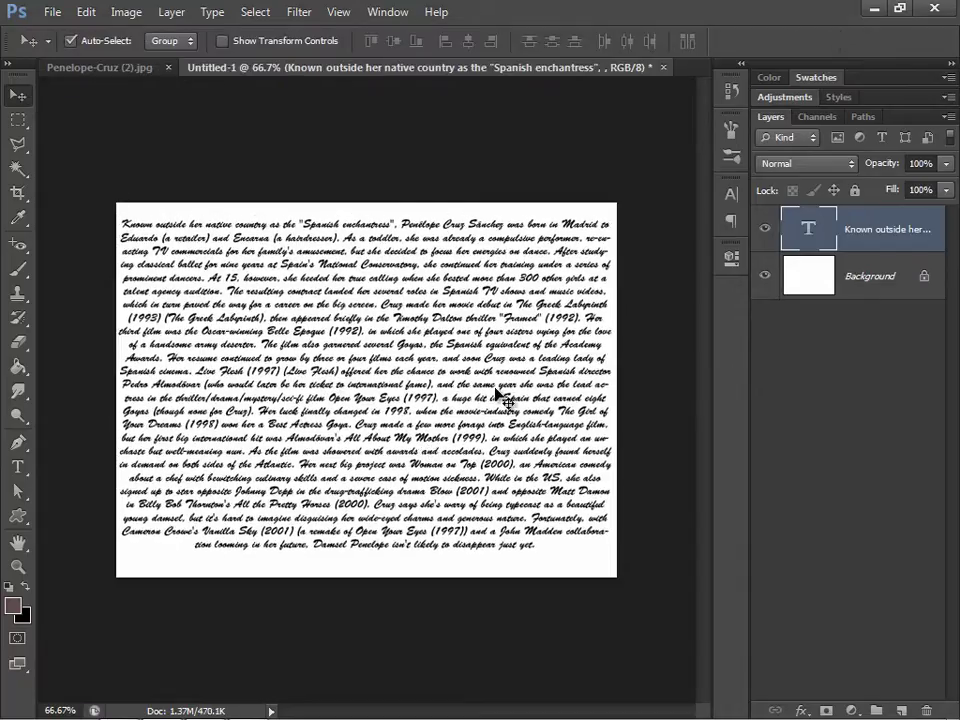
key("t")
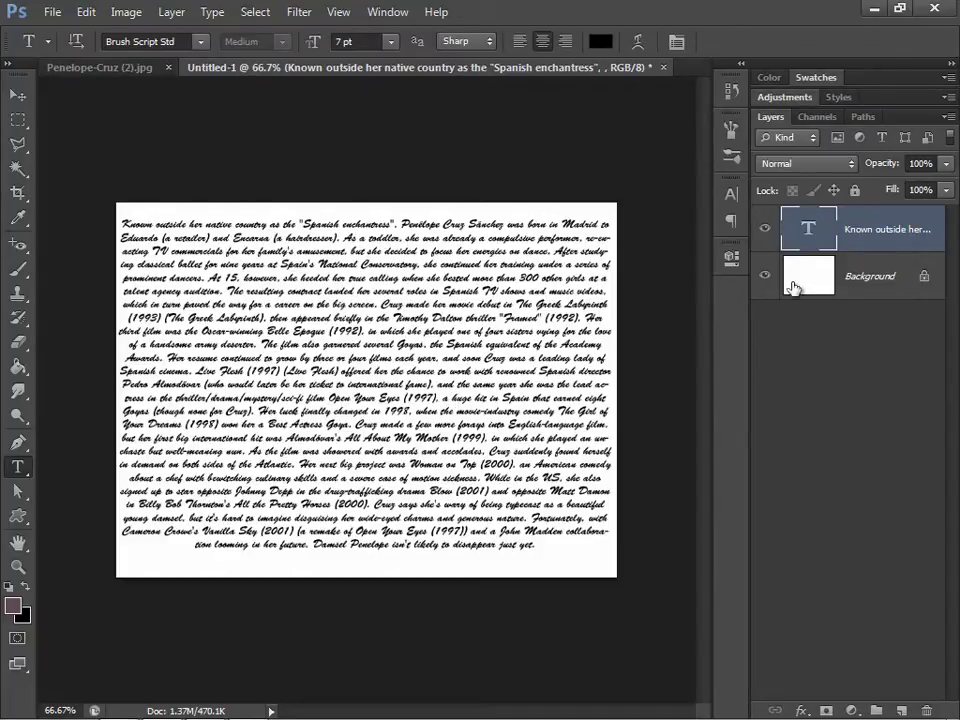
Hide the white background layer and define a brush preset named text_Vid from the text.
left_click(765, 276)
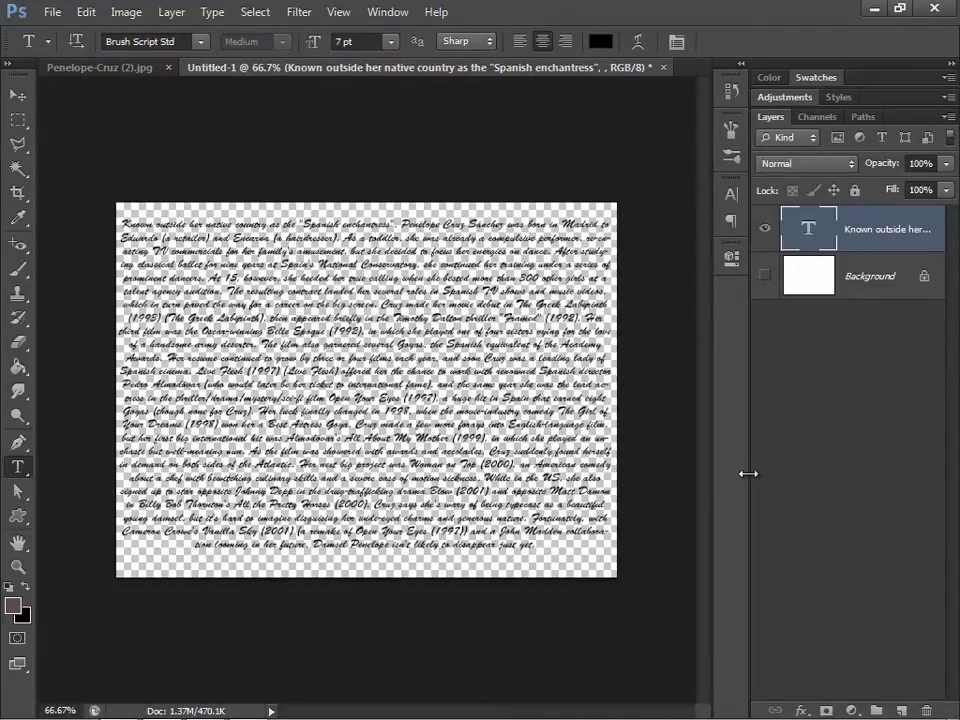
left_click(80, 12)
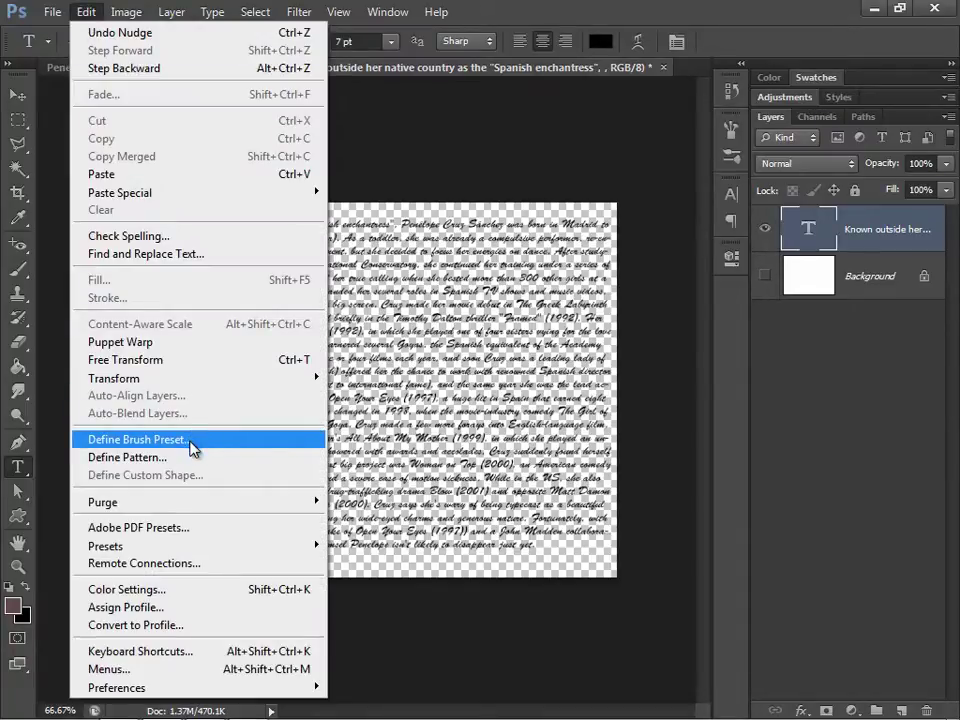
left_click(192, 440)
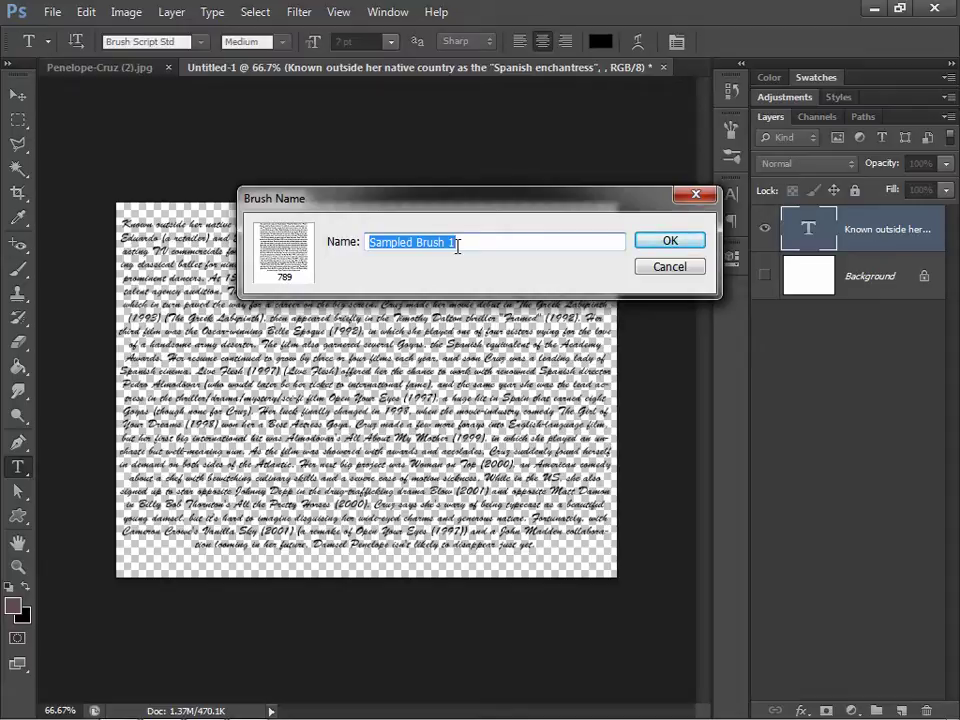
type("text_")
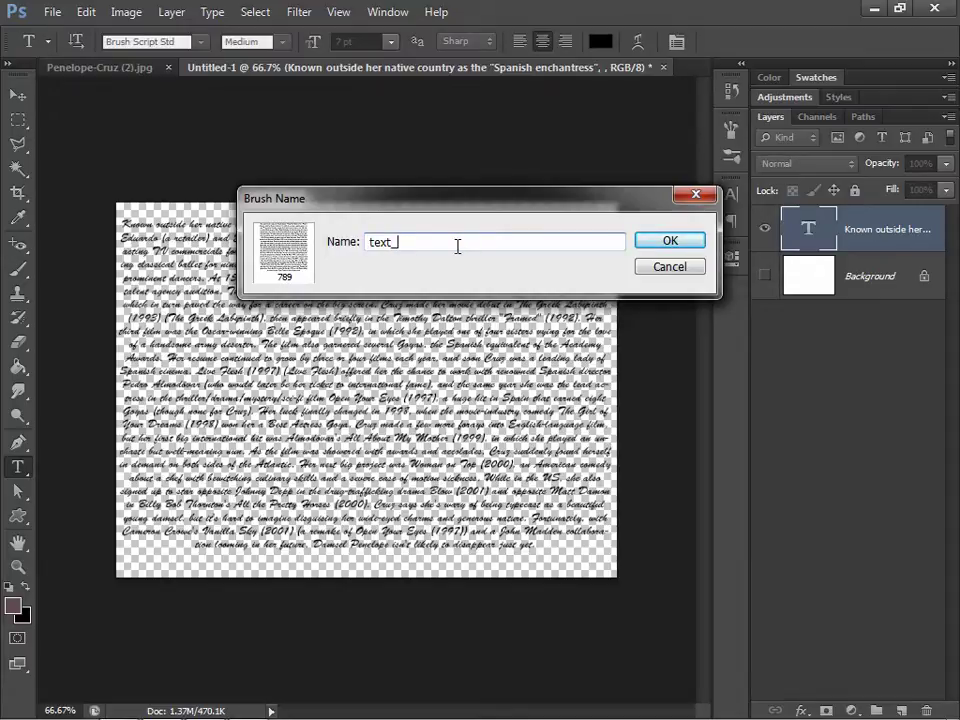
type("Vid")
left_click(668, 241)
Hide the text layer and show the white background layer again.
left_click(765, 229)
left_click(765, 276)
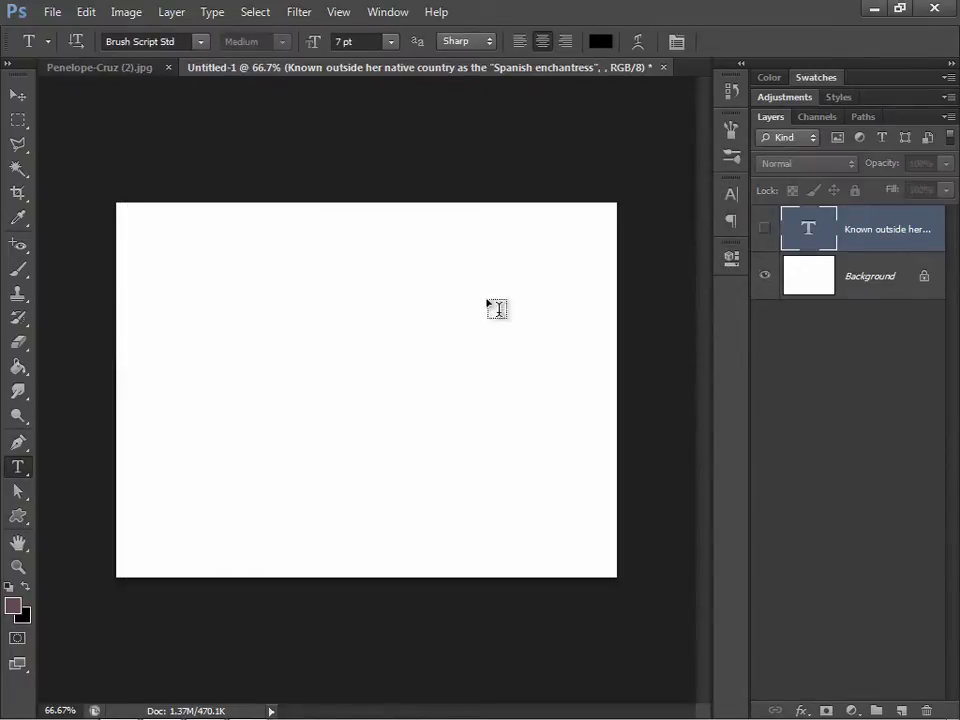
right_click(422, 285)
right_click(221, 289)
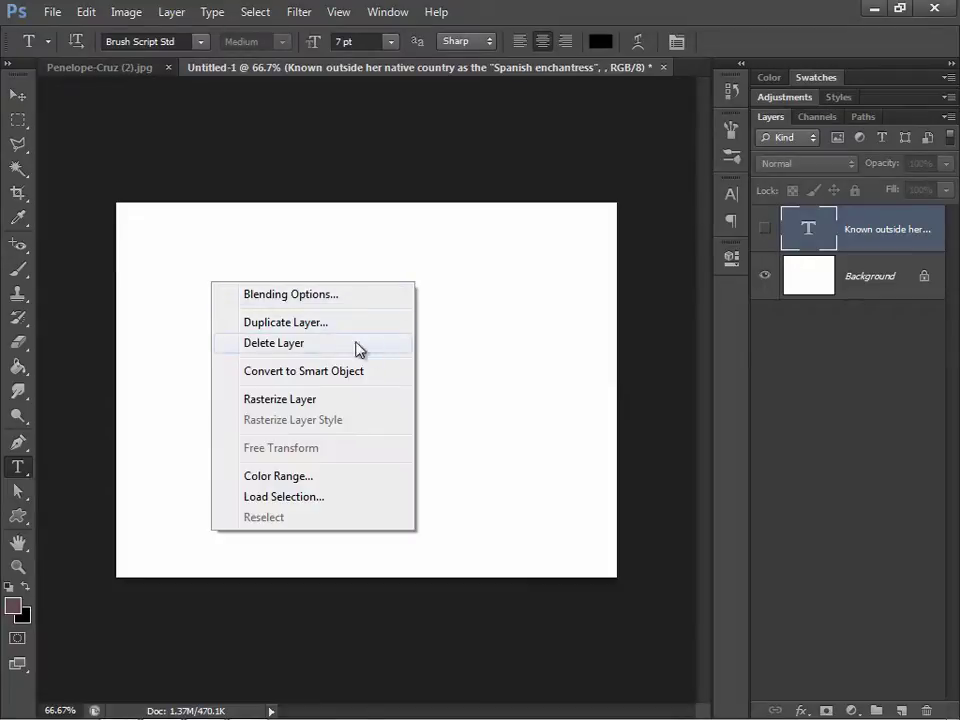
left_click(43, 274)
Pick the Brush tool with the new 789 px text brush on the Background layer.
left_click(18, 269)
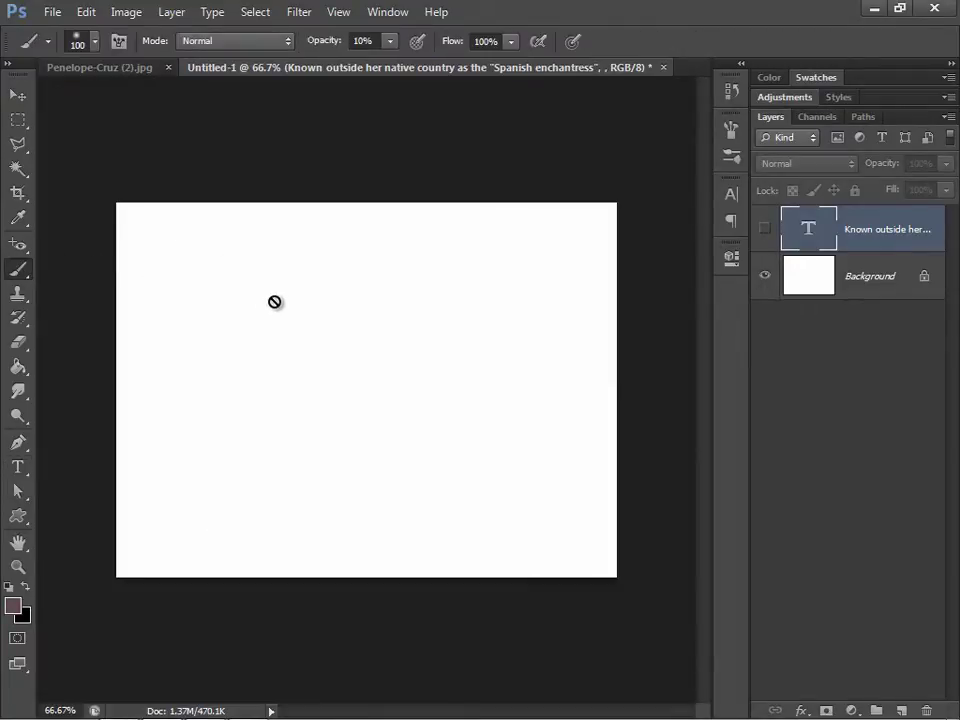
right_click(288, 303)
left_click(830, 284)
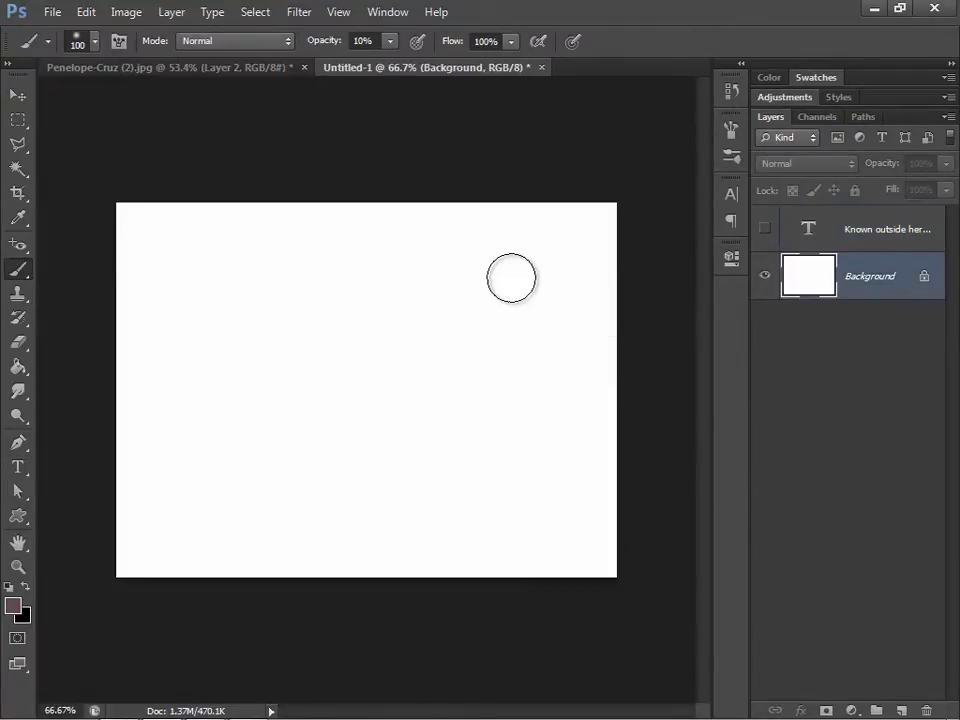
right_click(511, 278)
left_click_drag(720, 420, 718, 506)
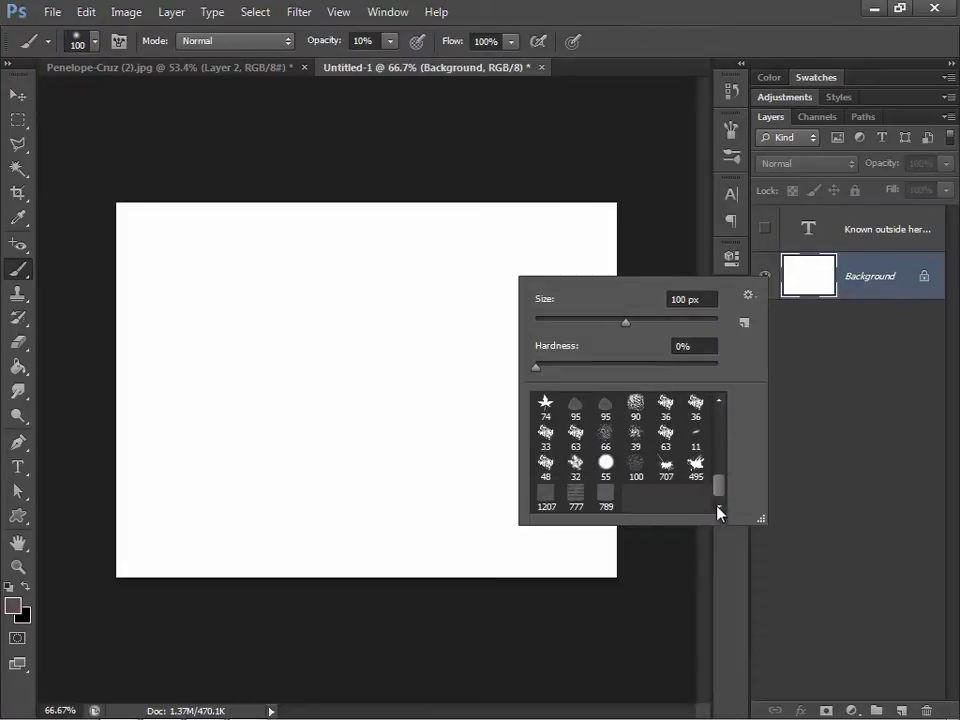
left_click(606, 498)
Stamp test impressions at faint then 100% opacity, and close Untitled-1 without saving.
left_click(370, 375)
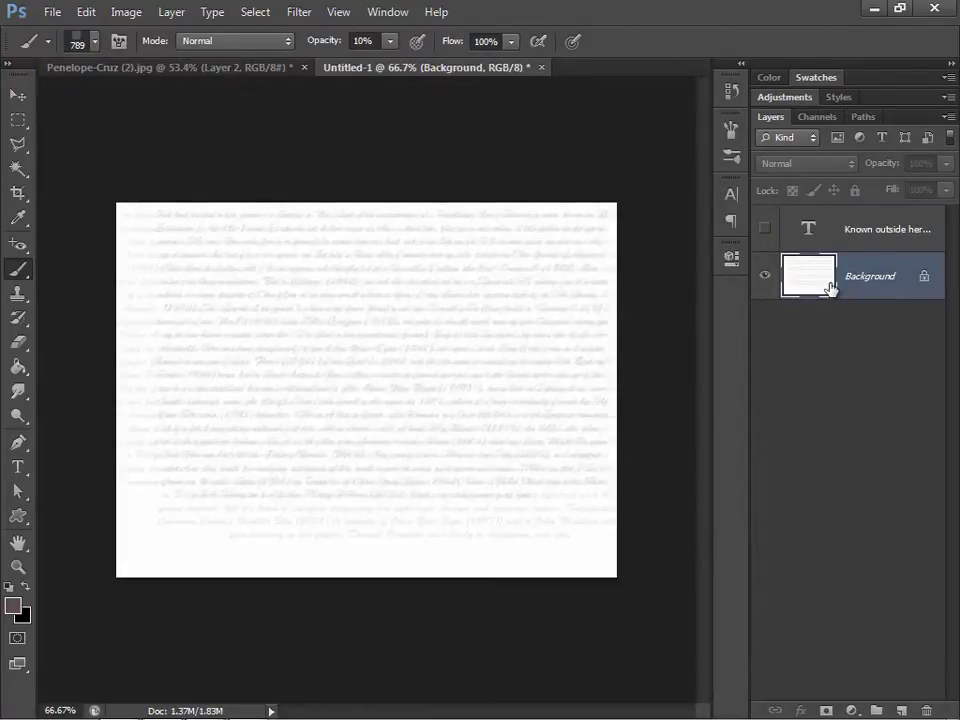
left_click(389, 41)
left_click_drag(391, 60, 478, 60)
left_click(370, 460)
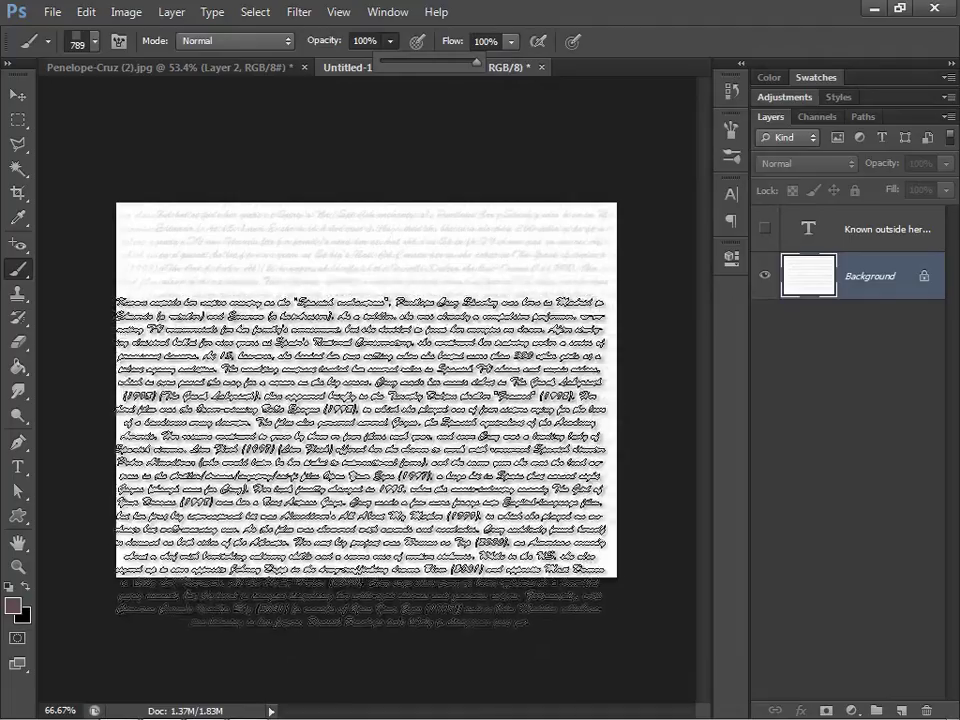
left_click(400, 405)
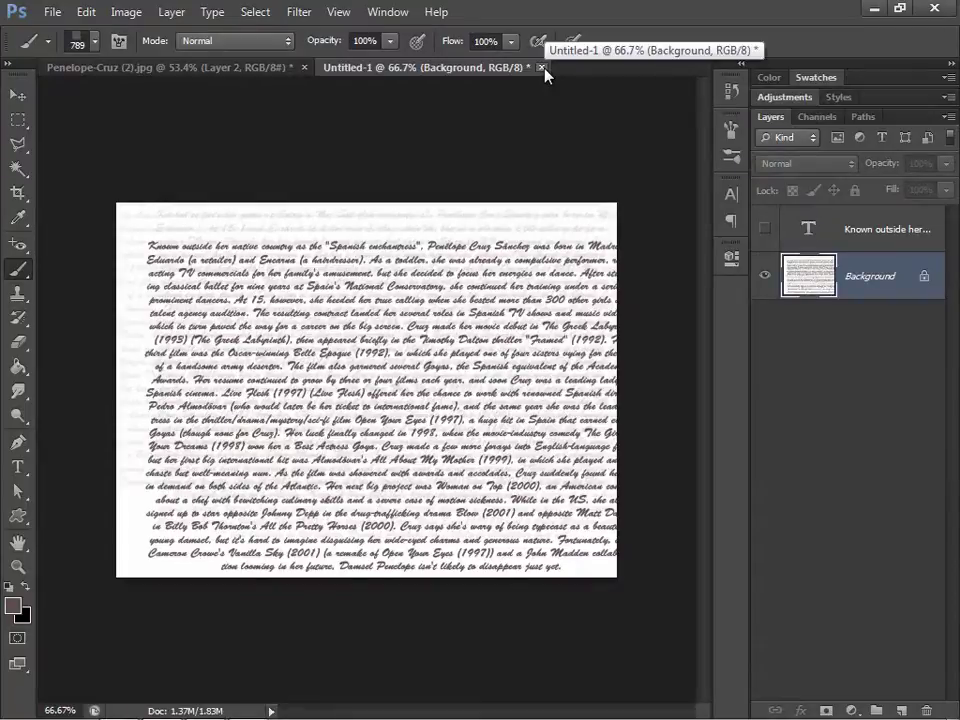
left_click(541, 67)
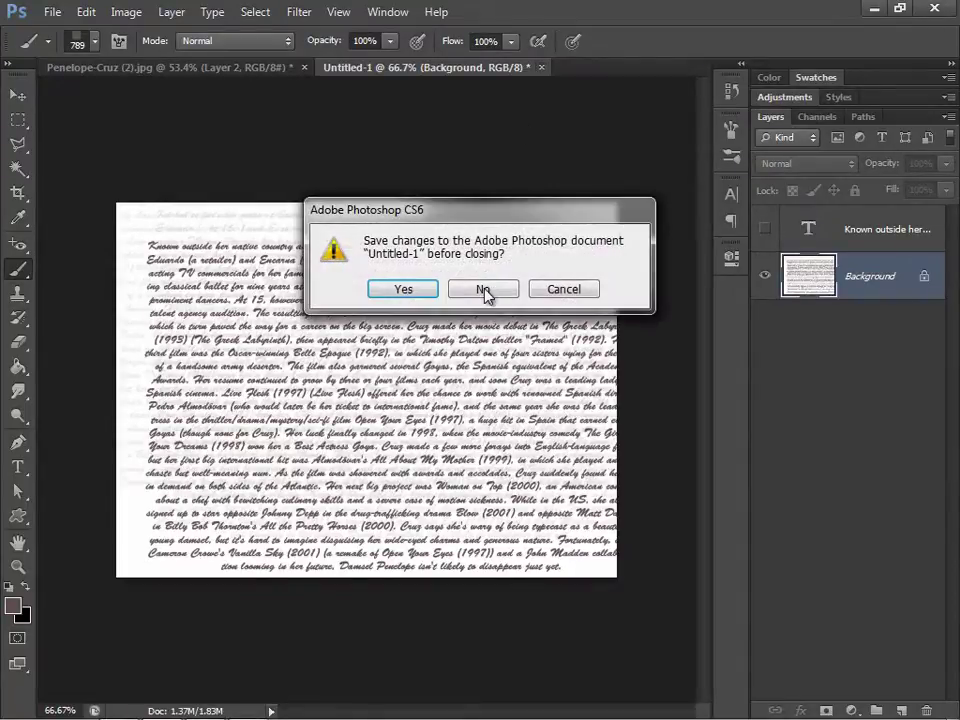
left_click(486, 289)
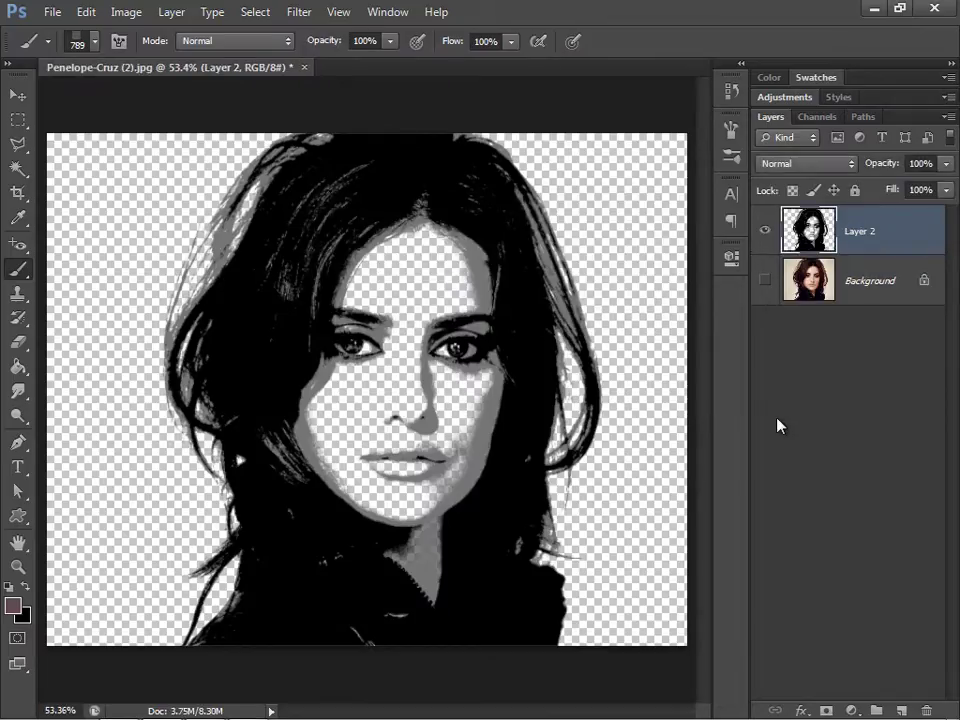
Add a new layer named 'text' above Layer 2.
left_click(901, 710)
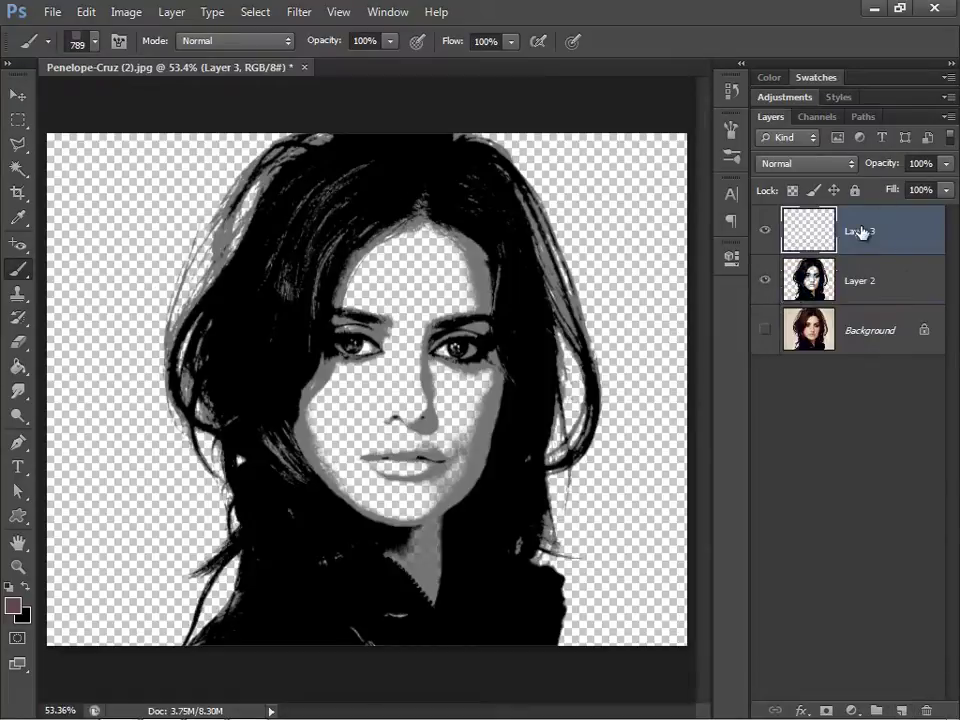
double_click(860, 231)
type("text")
key("Return")
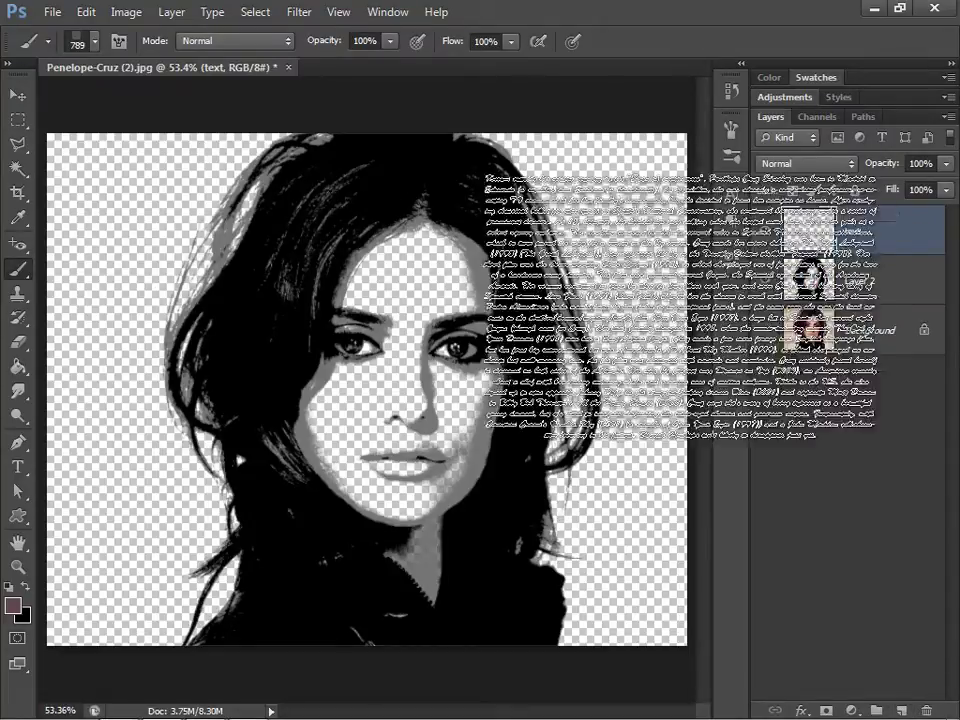
right_click(17, 268)
left_click(110, 265)
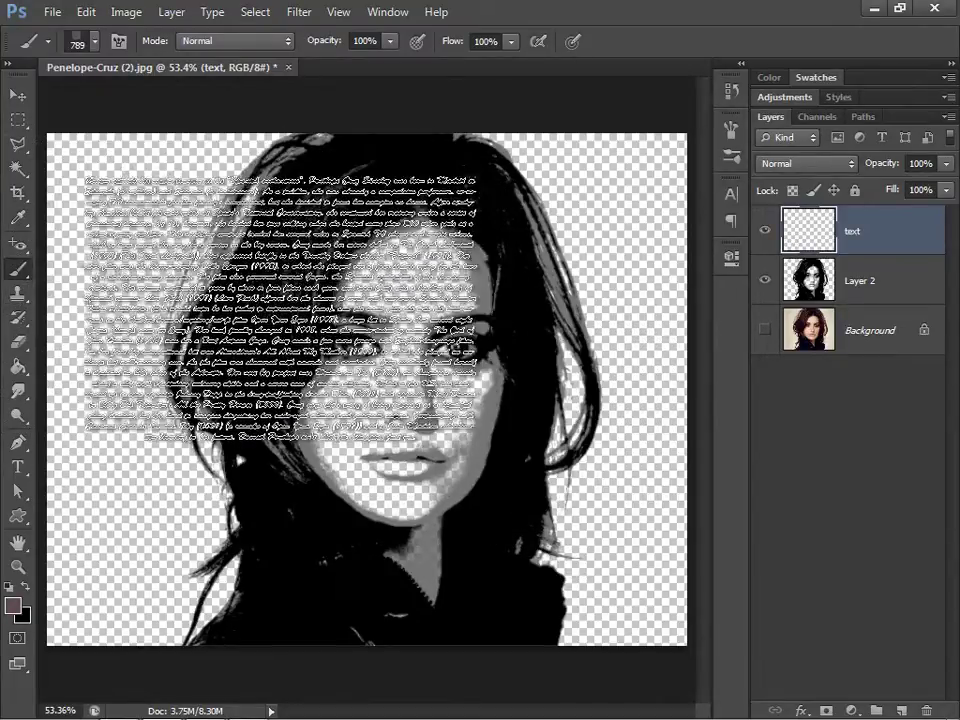
Set the foreground colour to black and the text brush size to 900 px.
left_click(12, 608)
left_click(429, 493)
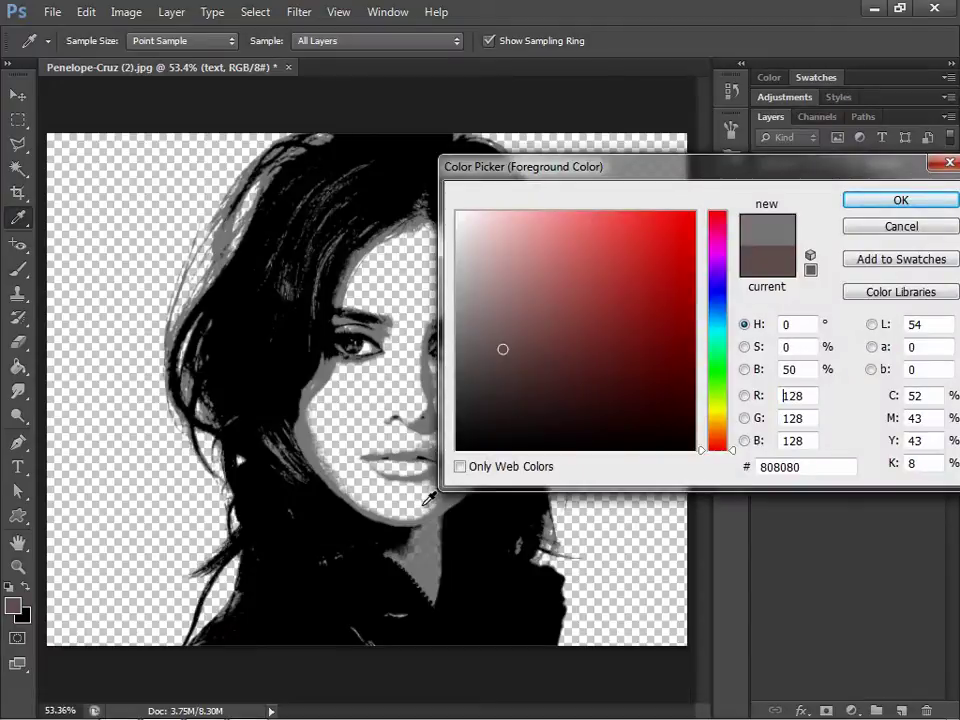
left_click(430, 580)
left_click(899, 201)
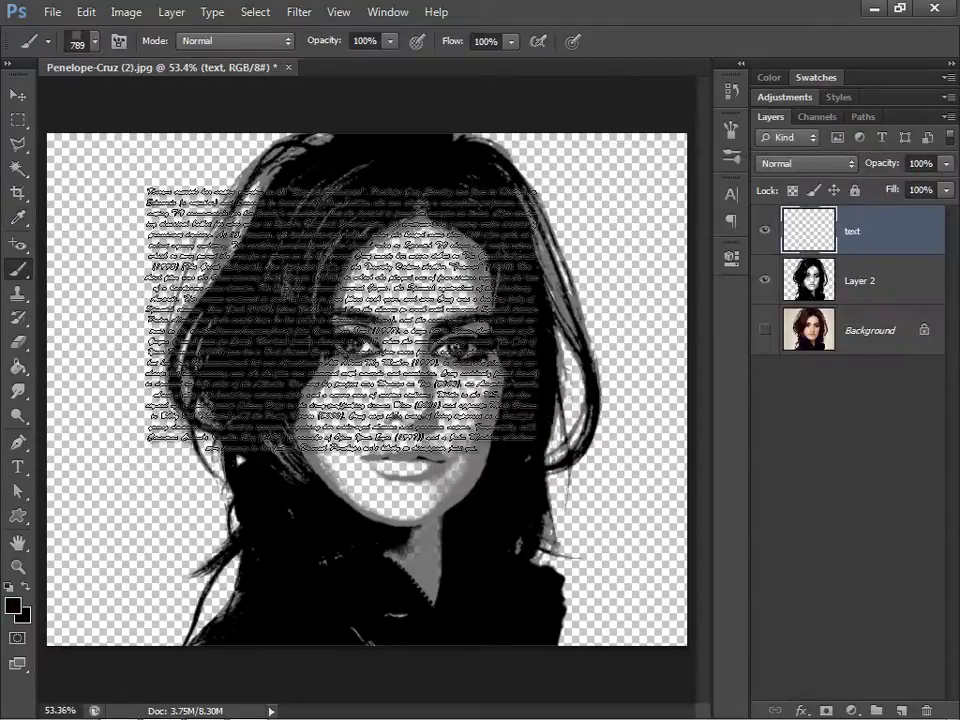
key("bracketright")
key("bracketright")
key("bracketright")
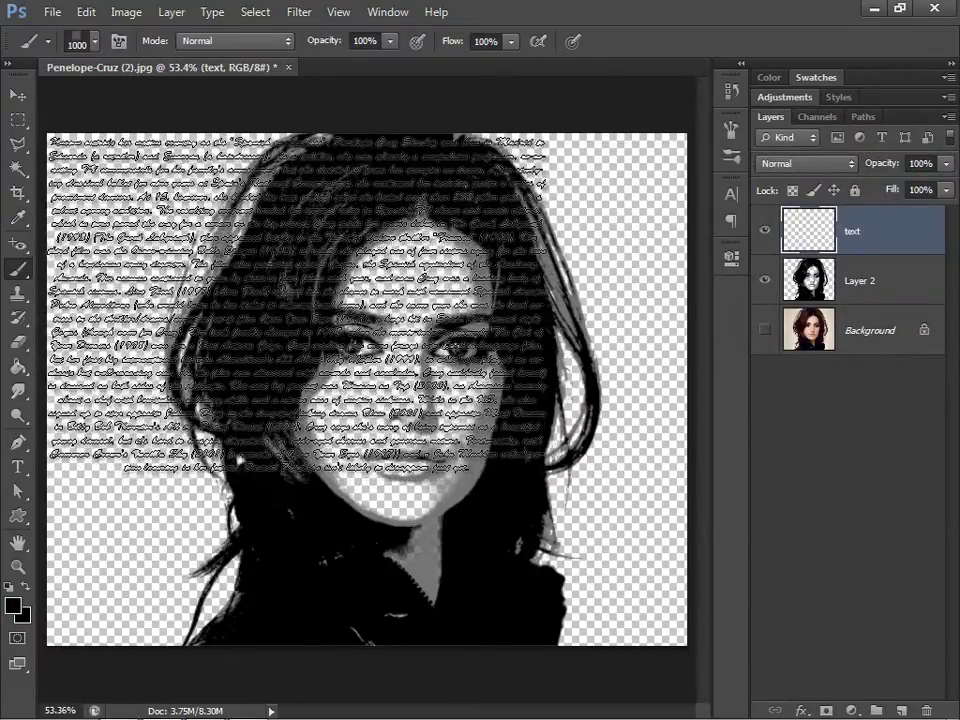
key("bracketleft")
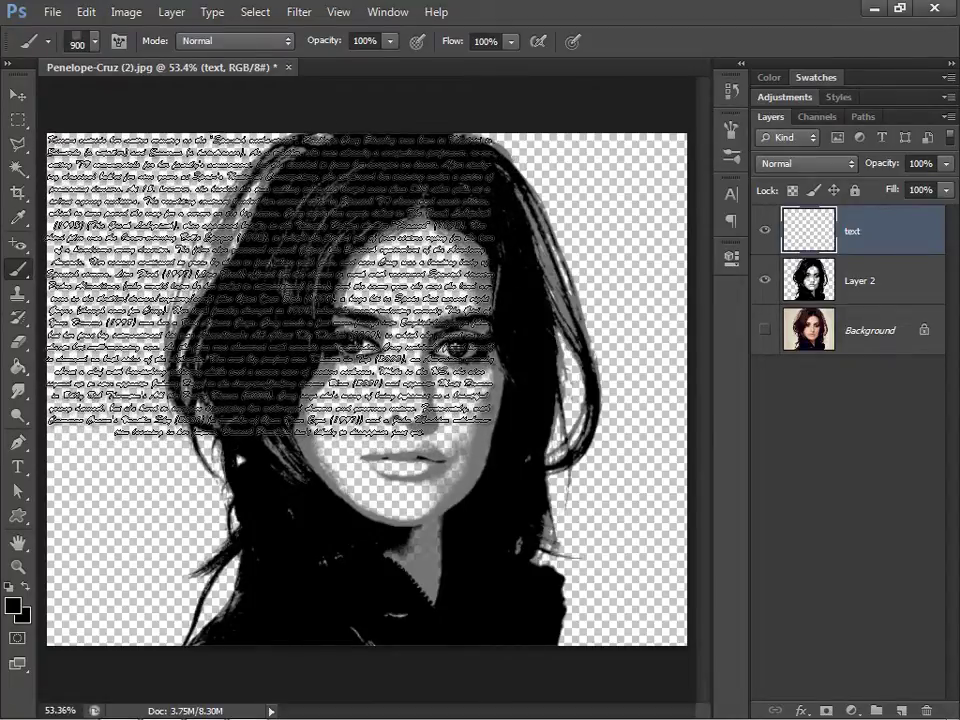
Stamp the paragraph text over the face and check coverage of the whole canvas.
left_click(271, 285)
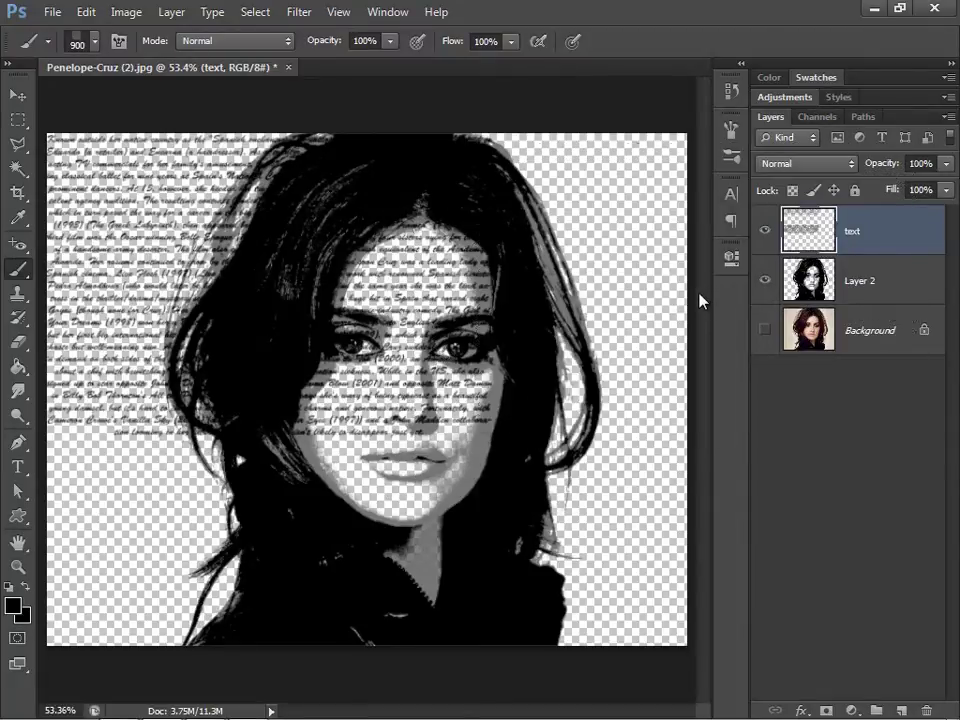
key("ctrl+minus")
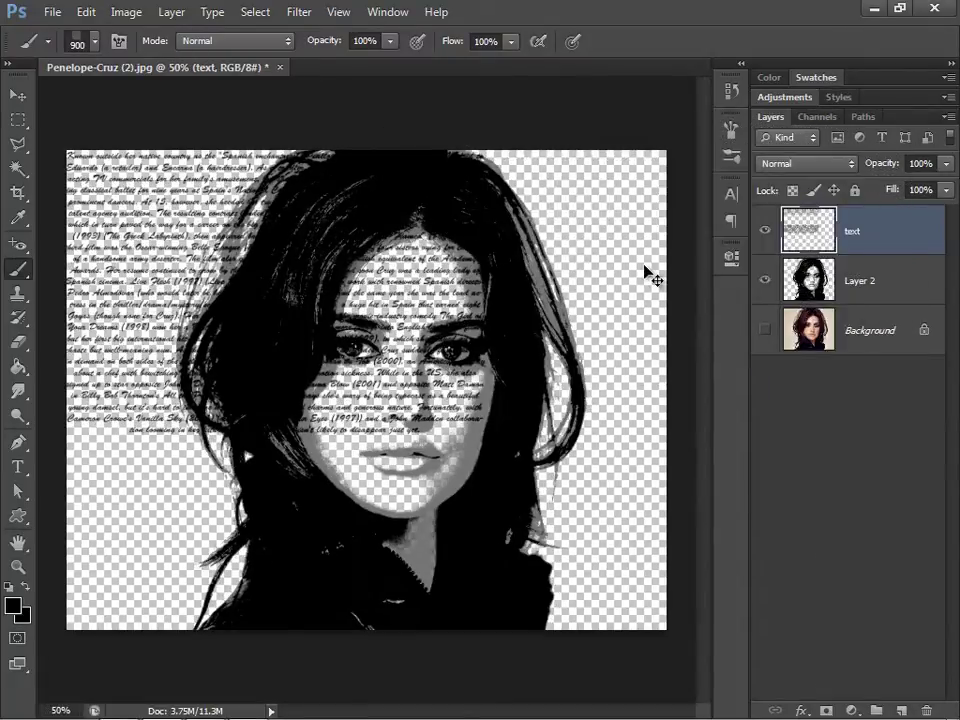
key("ctrl+minus")
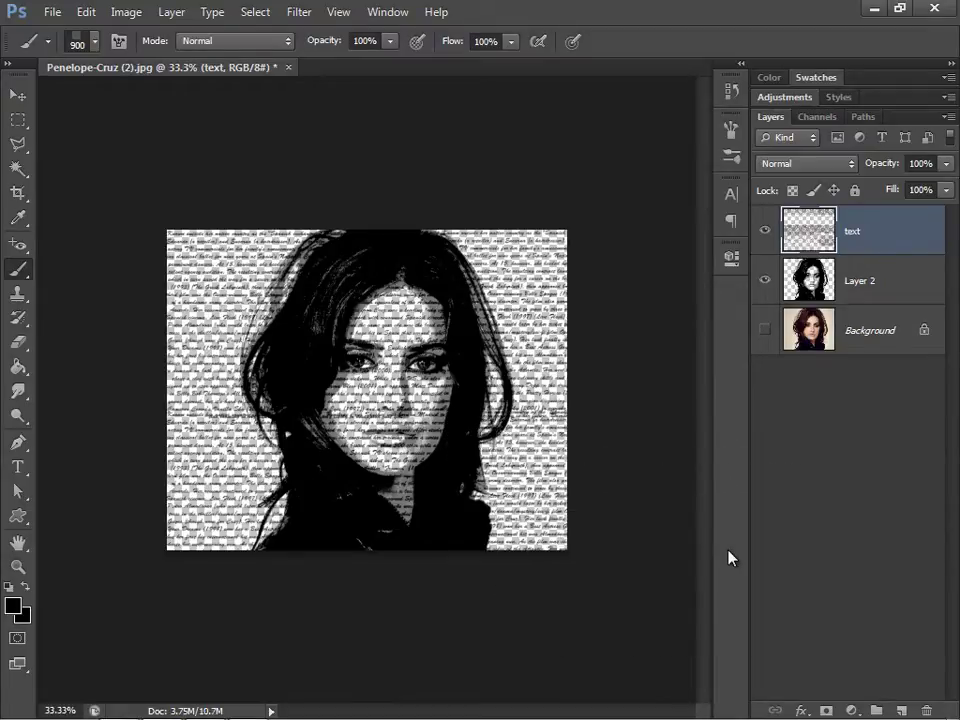
key("ctrl+plus")
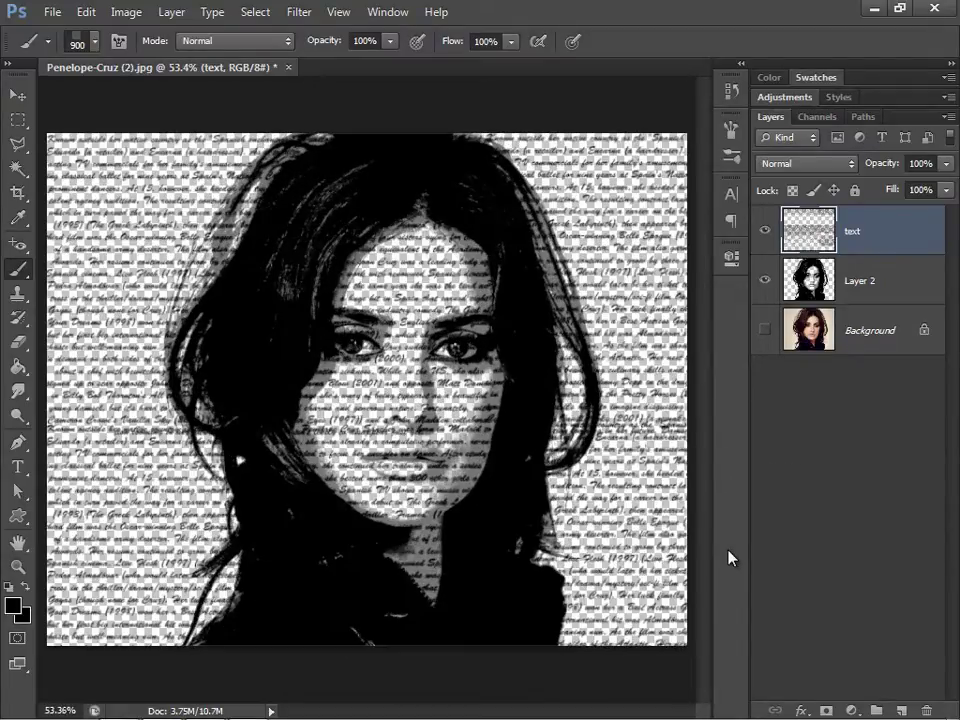
Select Layer 2 and copy the entire posterized portrait to the clipboard.
left_click(765, 231)
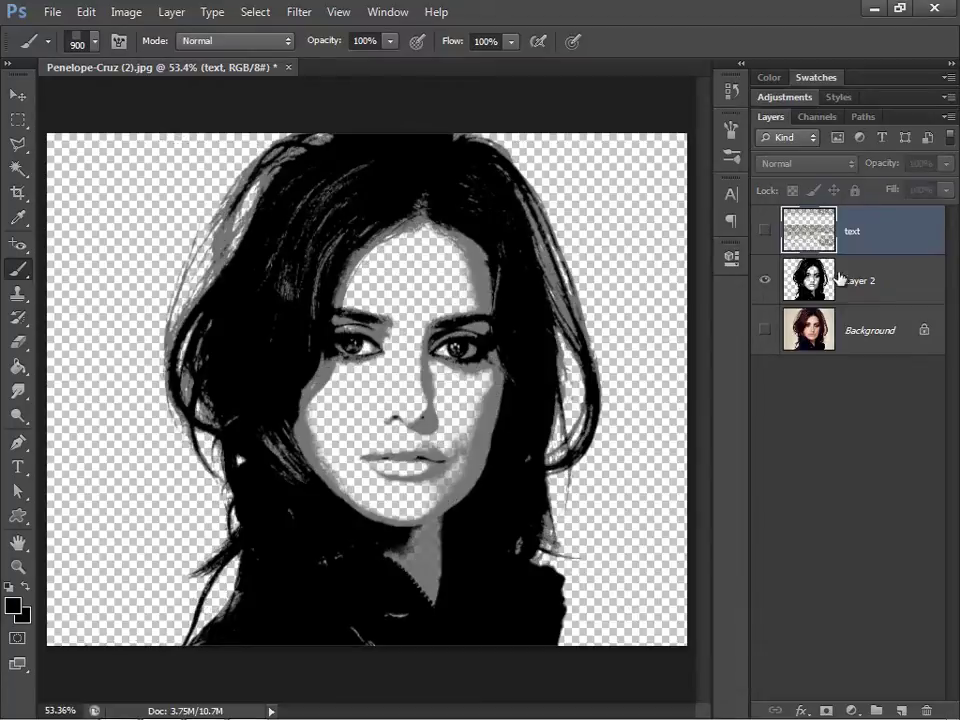
left_click(765, 231)
left_click(860, 281)
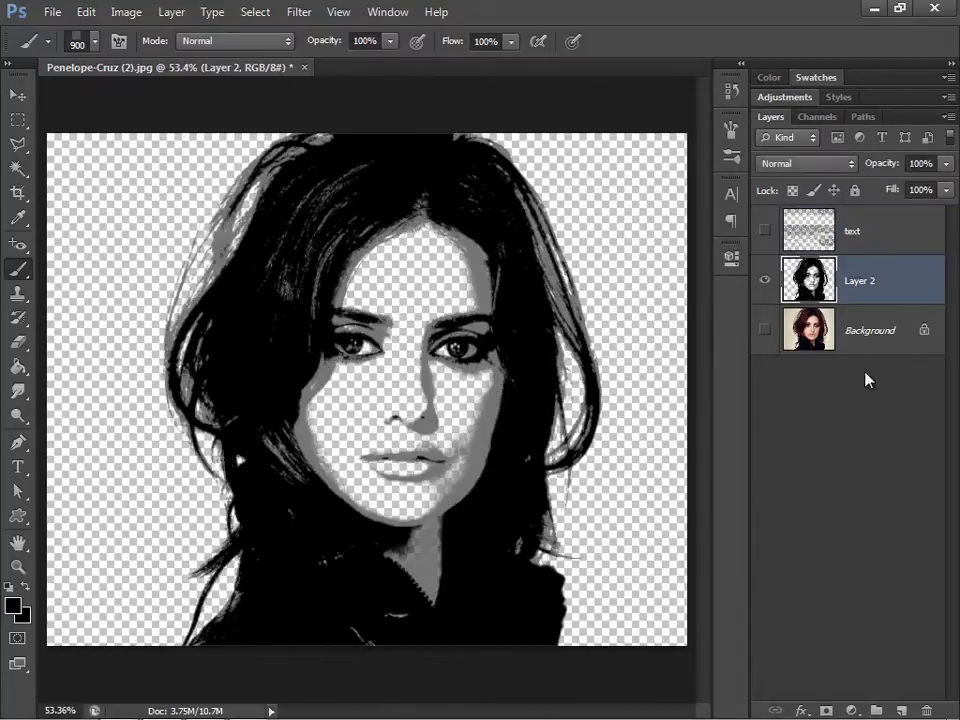
key("ctrl+a")
key("ctrl+c")
key("ctrl+a")
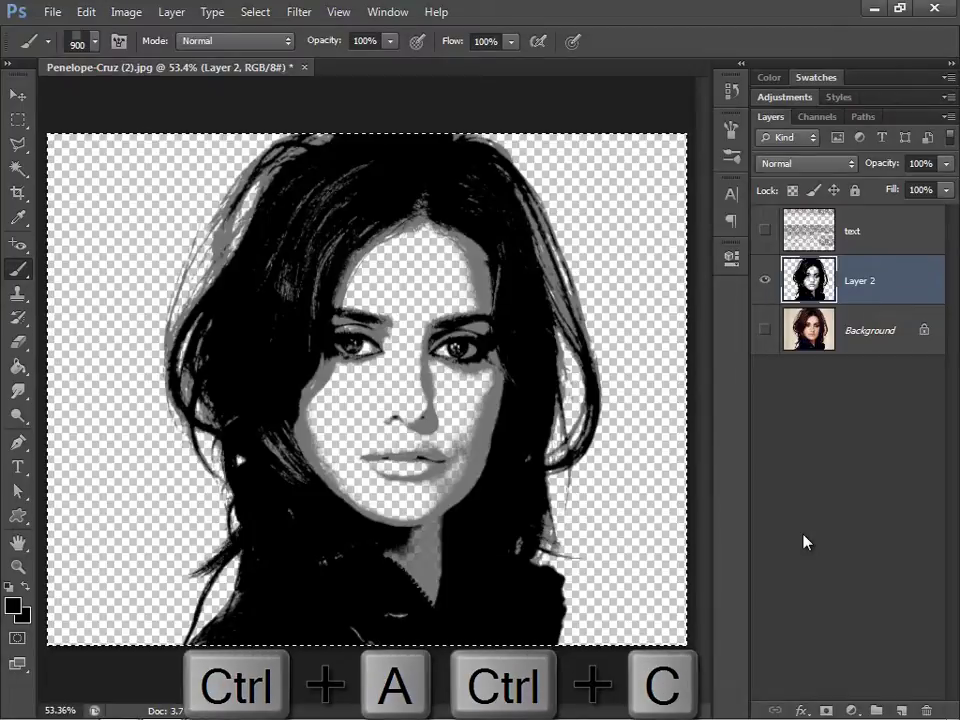
left_click(86, 12)
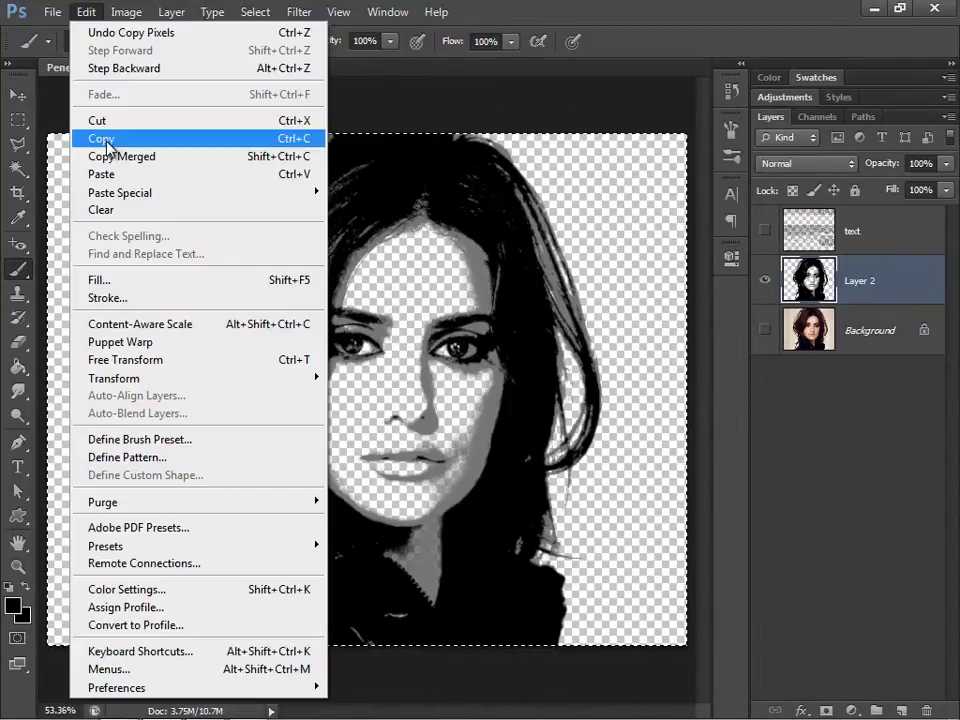
left_click(107, 145)
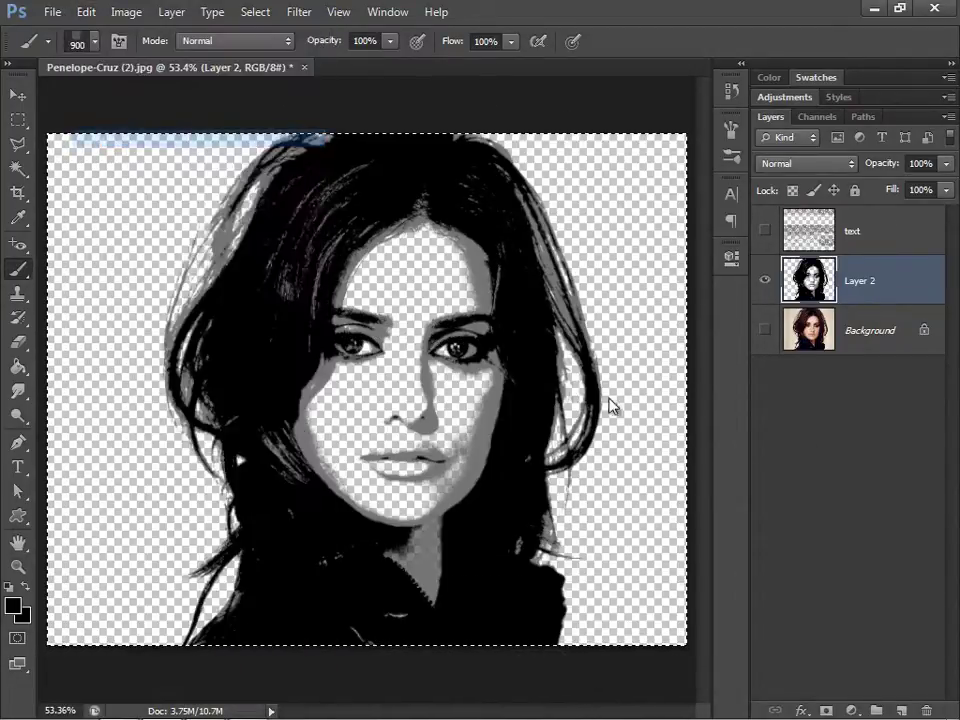
Hide Layer 2, show the text layer, and add a white layer mask to it.
left_click(850, 500)
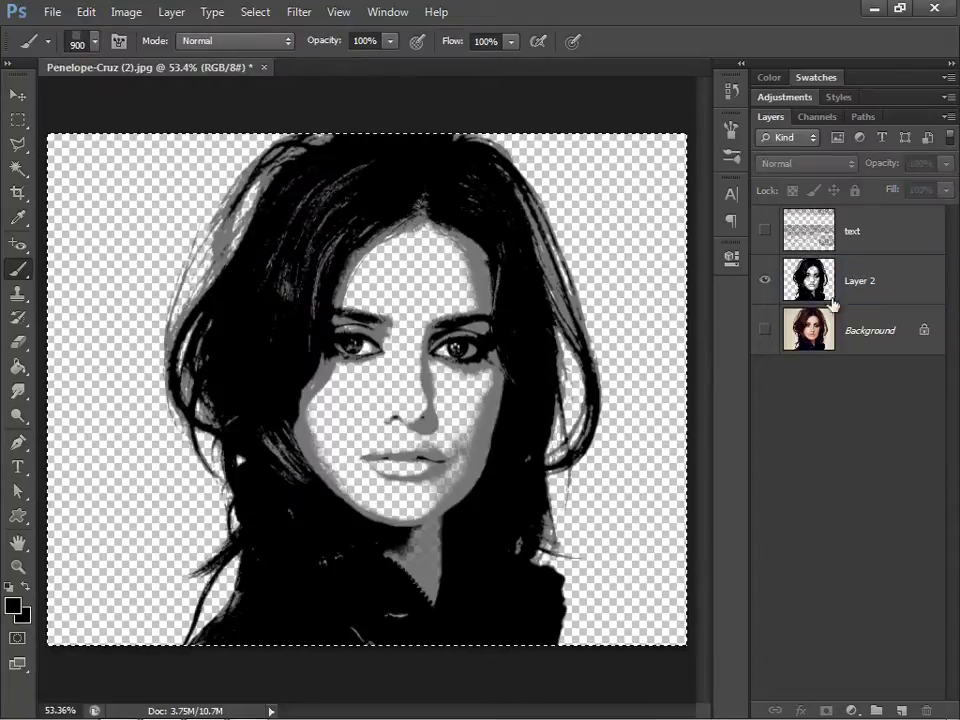
left_click(766, 281)
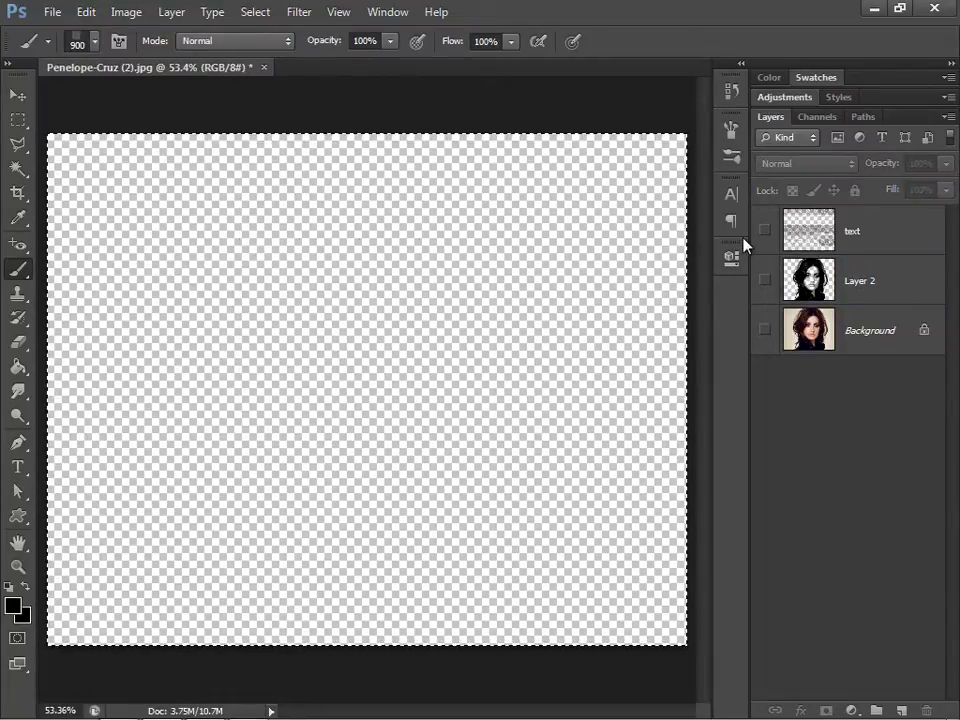
key("ctrl+d")
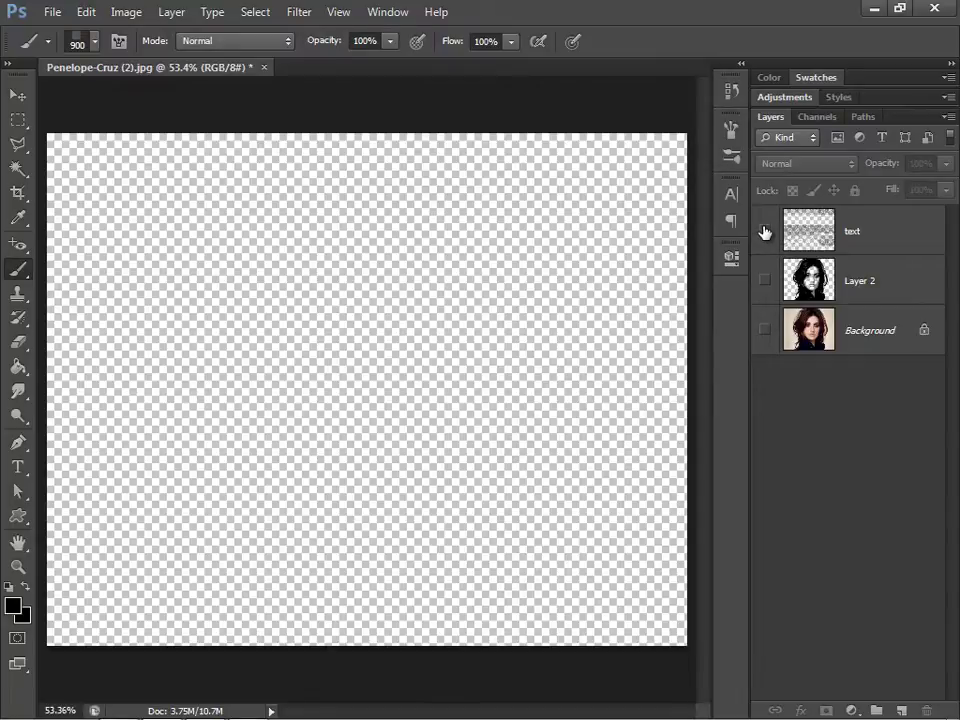
left_click(765, 232)
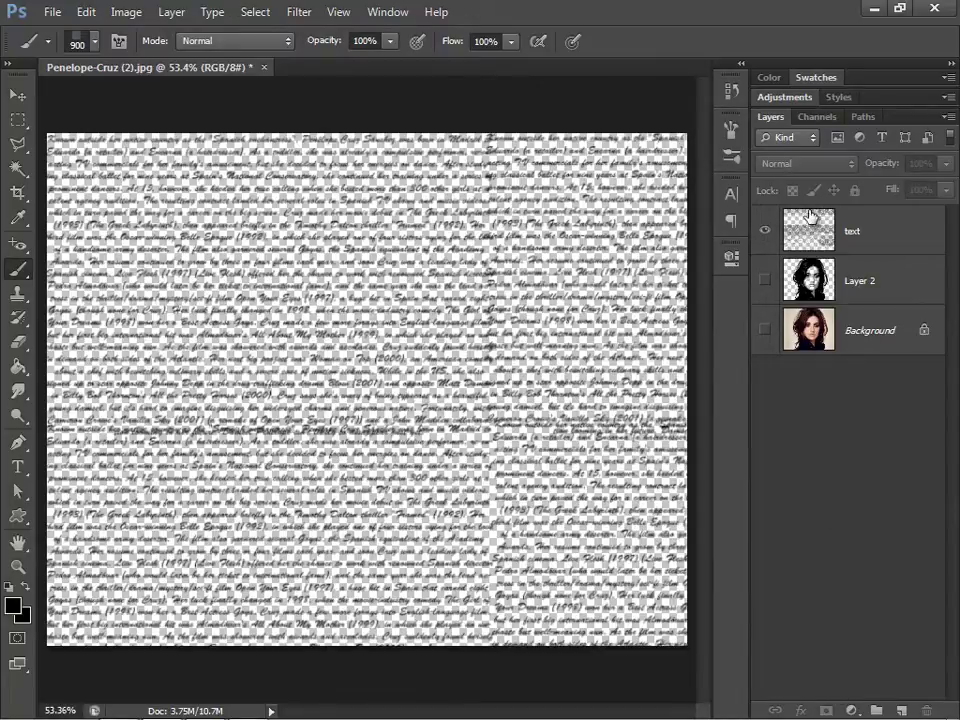
left_click(810, 218)
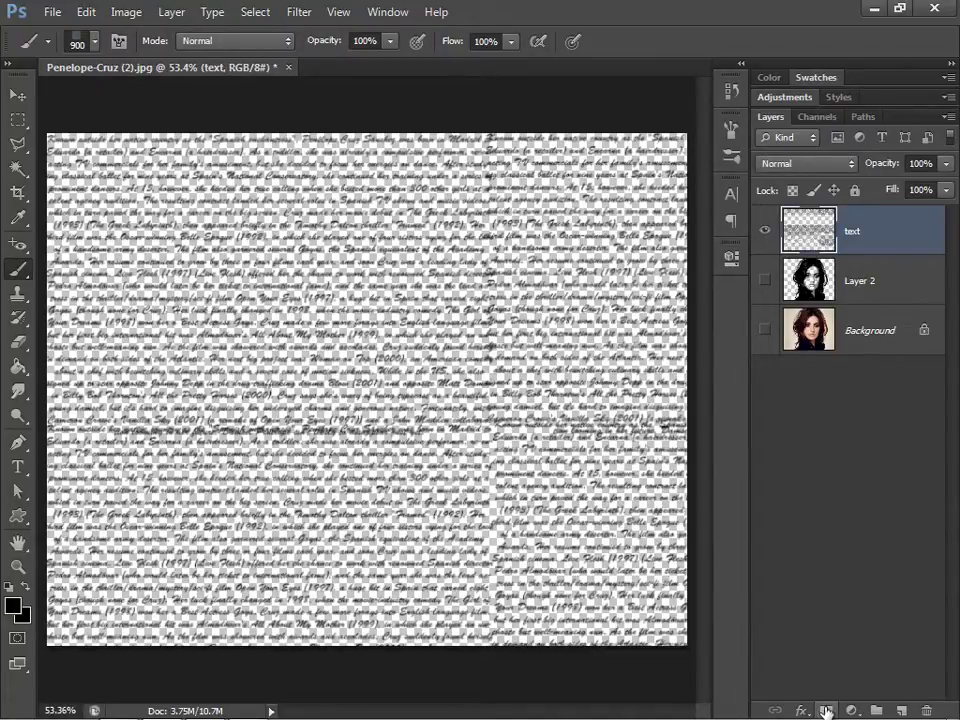
left_click(826, 710)
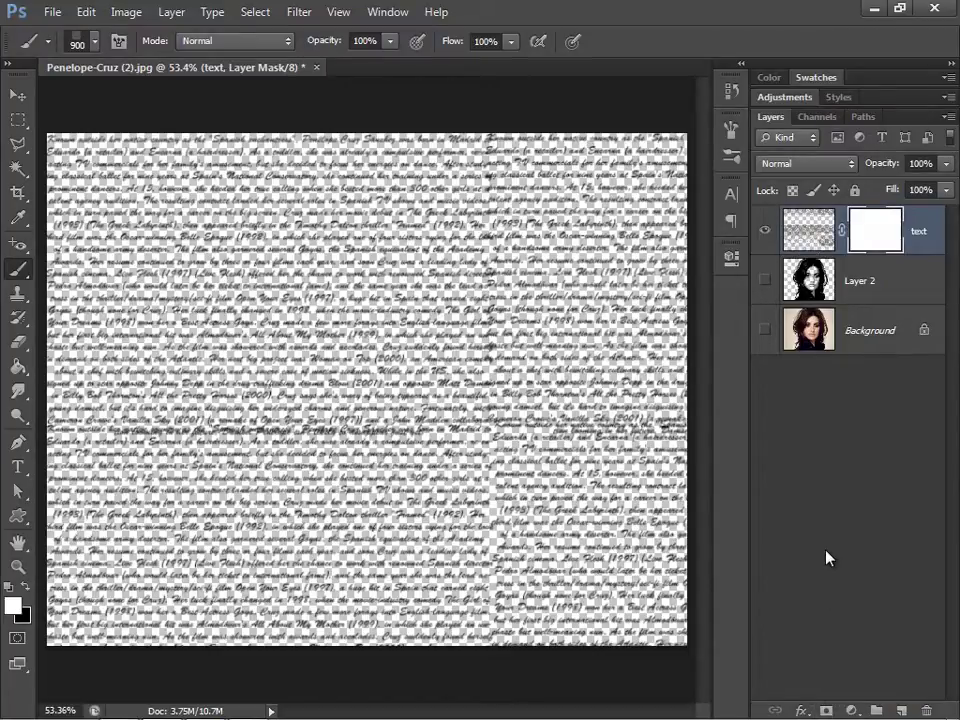
left_click(875, 245, "alt")
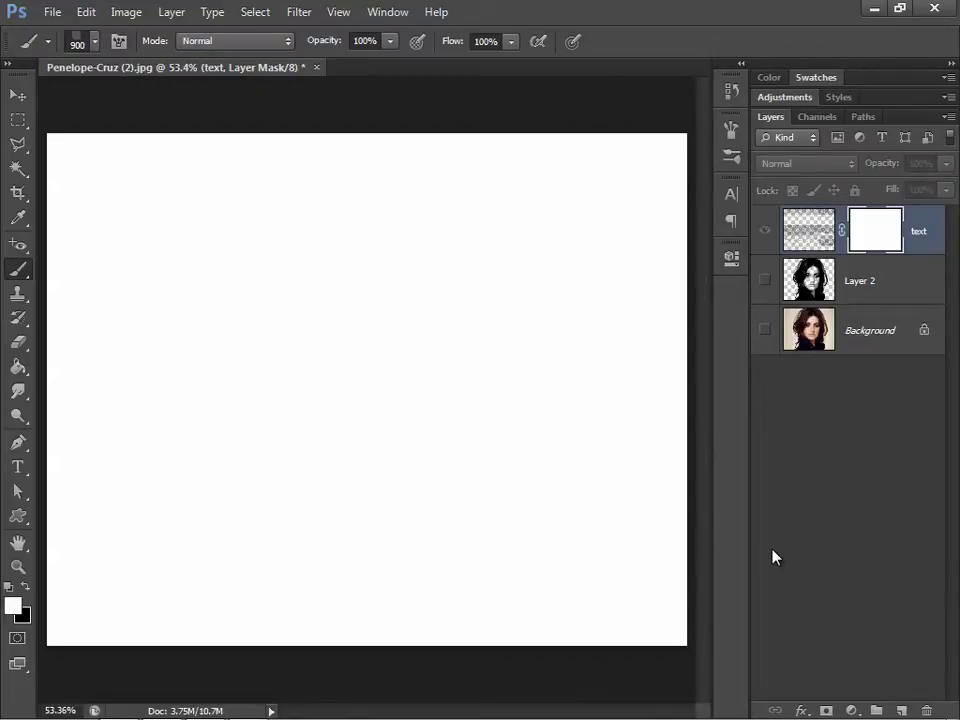
Paste the portrait into the text layer's mask, deselect, and invert it so text fills the face.
key("ctrl+v")
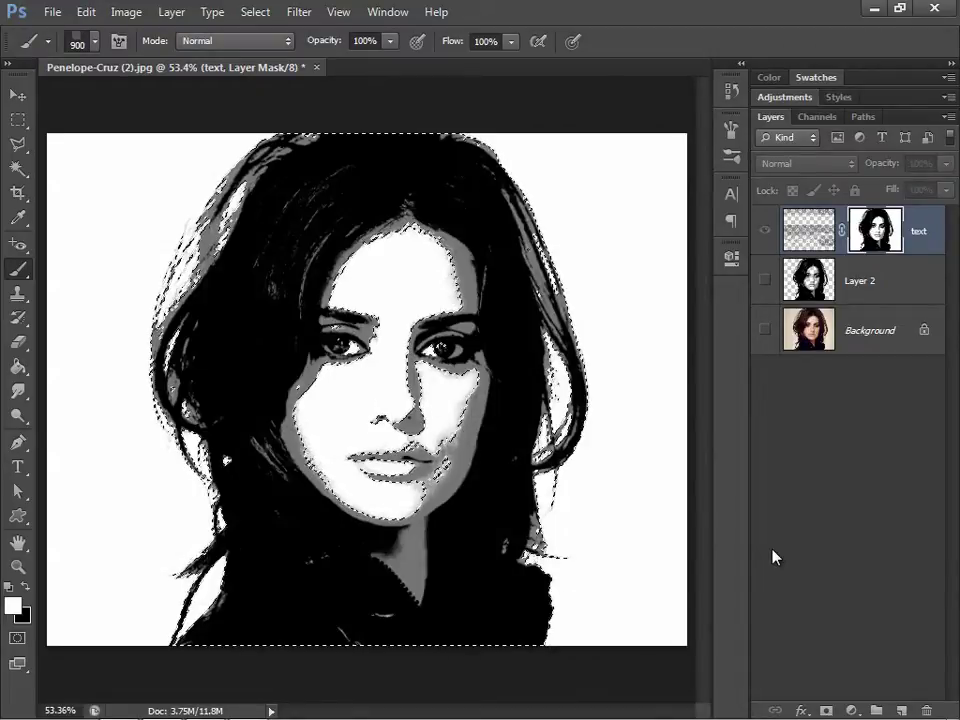
key("ctrl+d")
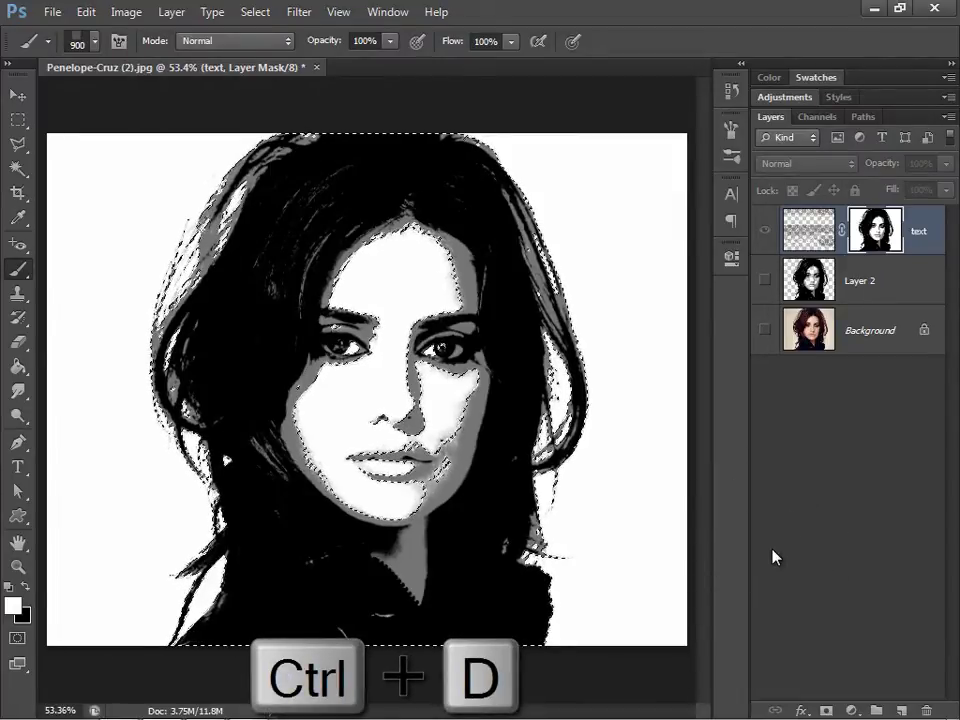
key("ctrl+d")
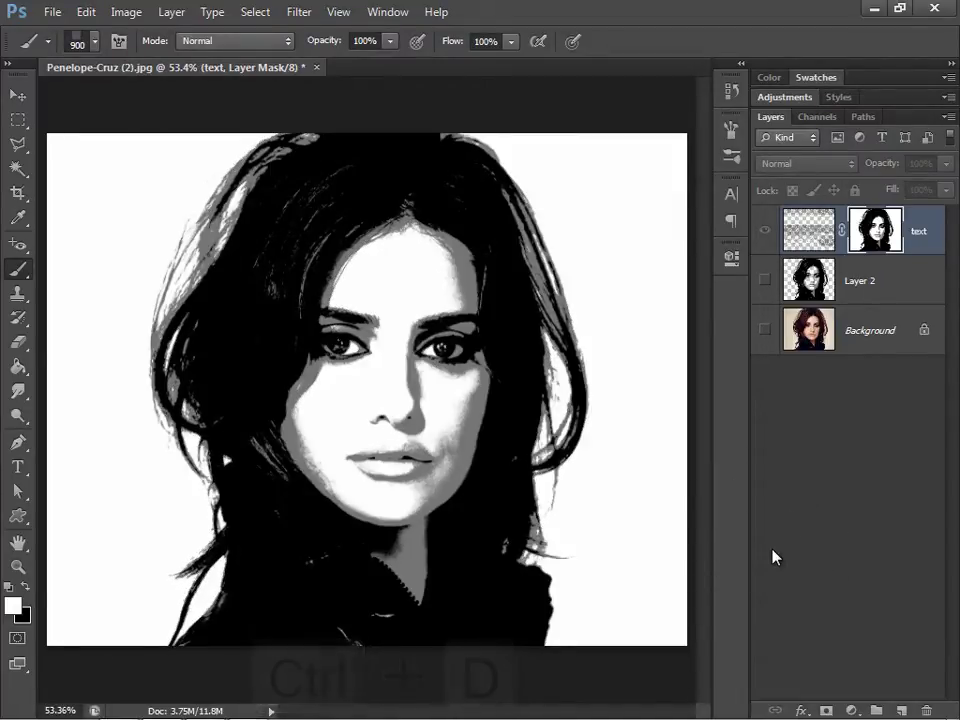
key("ctrl+i")
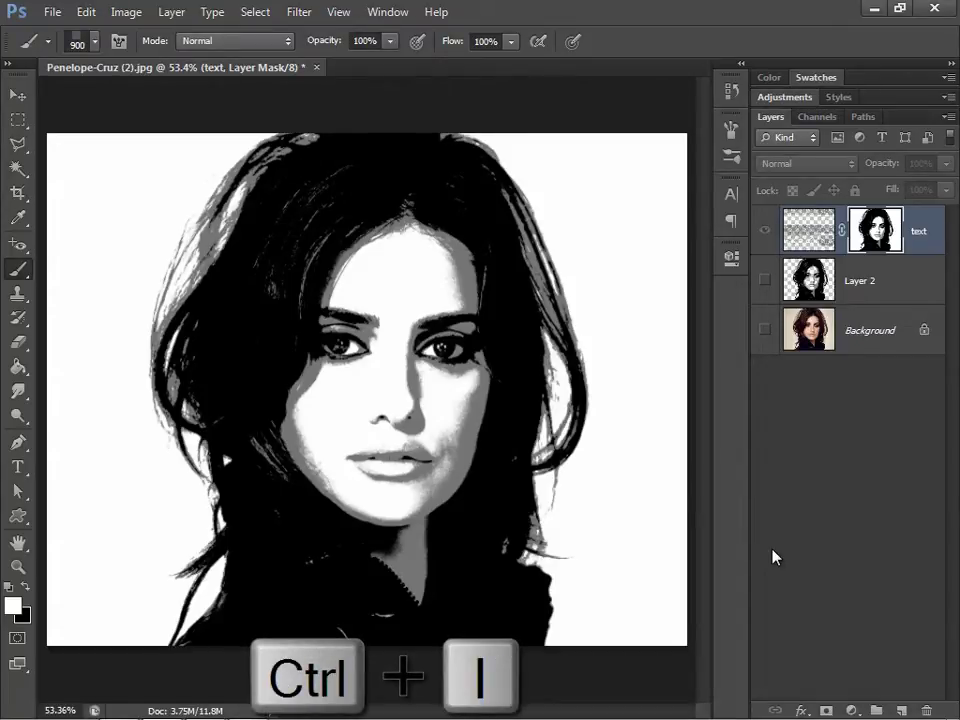
key("ctrl+i")
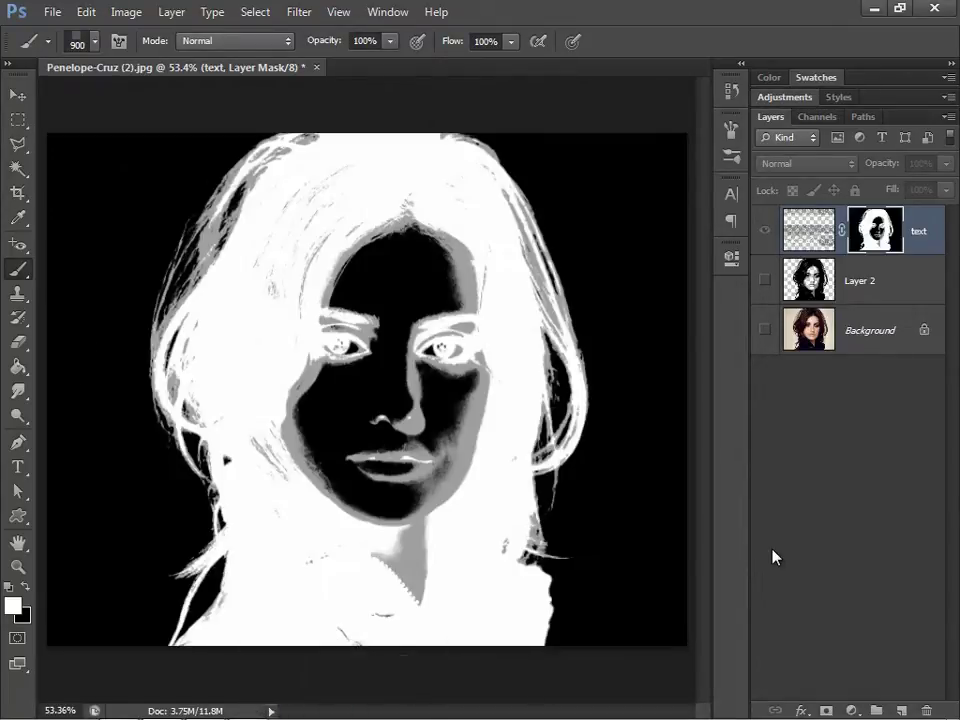
left_click(765, 232)
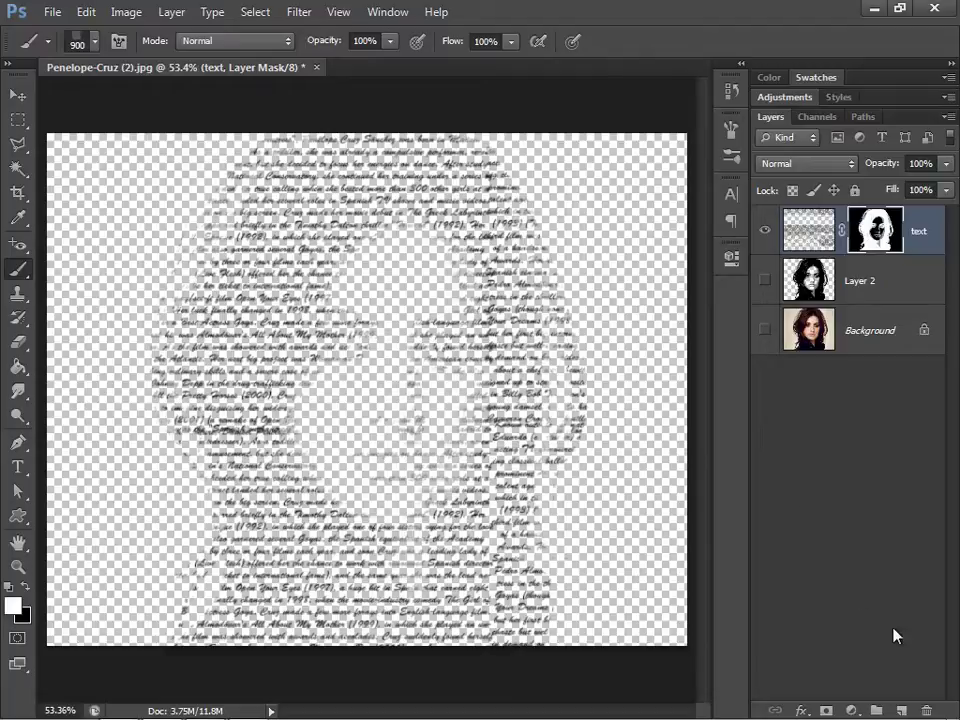
Create a new empty layer and place it beneath the text layer.
key("ctrl+shift+alt+n")
key("d")
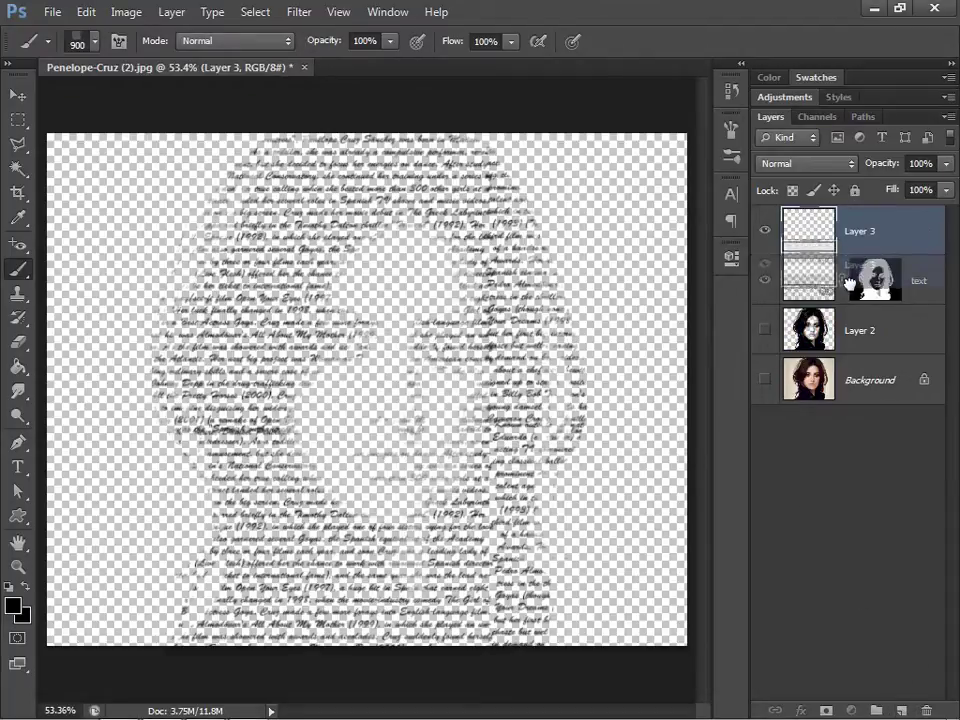
left_click_drag(845, 256, 860, 316)
double_click(851, 296)
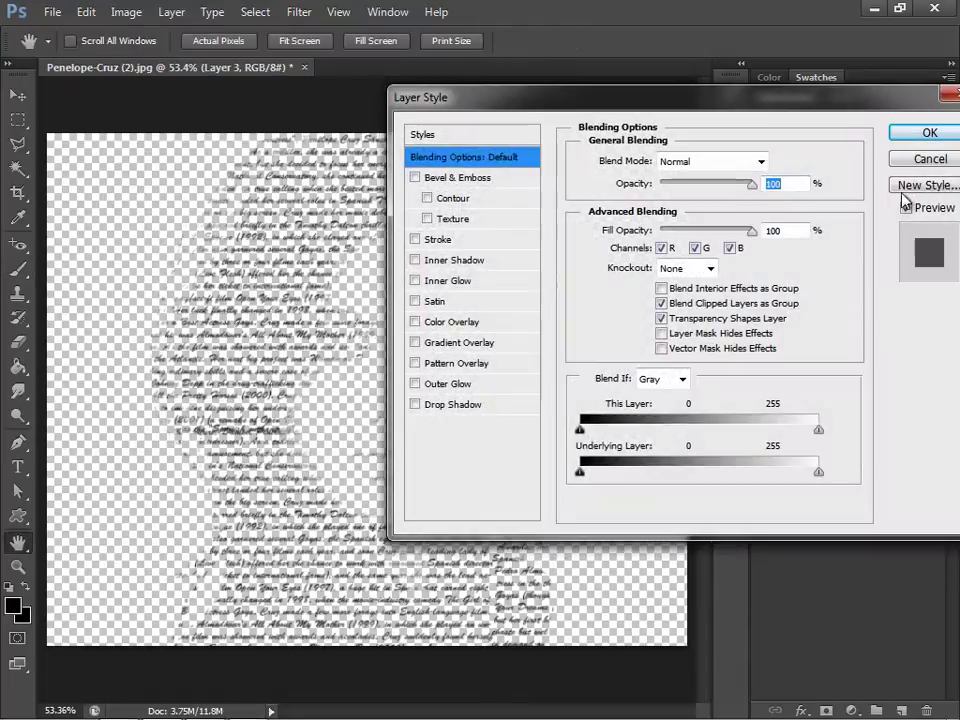
key("Escape")
Rename the new layer 'bg', fill it with white, and select the text layer.
double_click(864, 281)
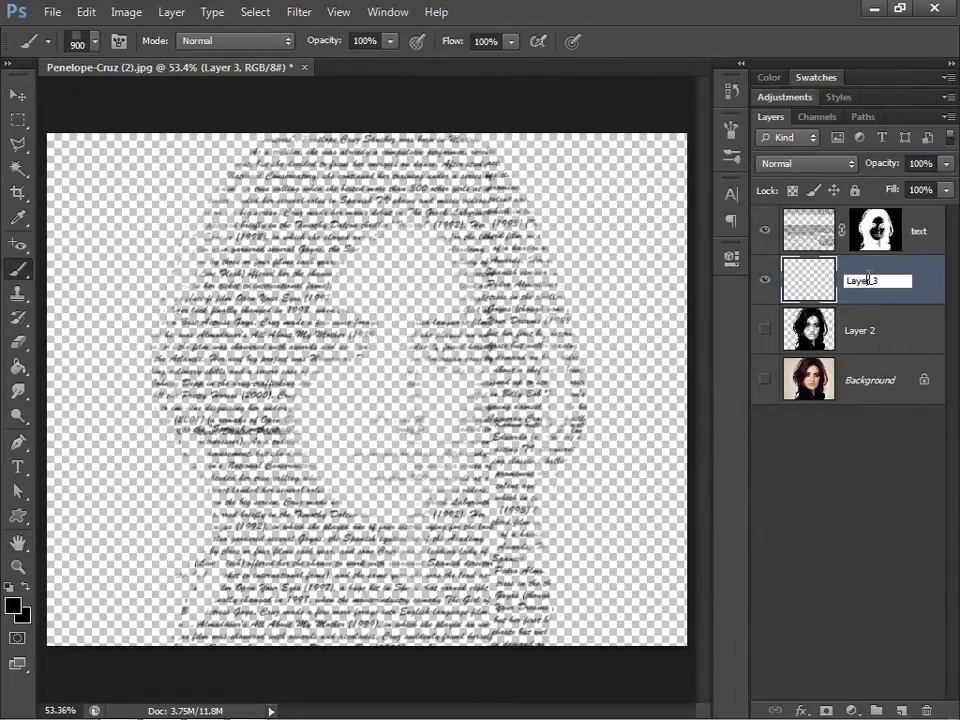
left_click_drag(887, 282, 816, 286)
type("bg")
key("Return")
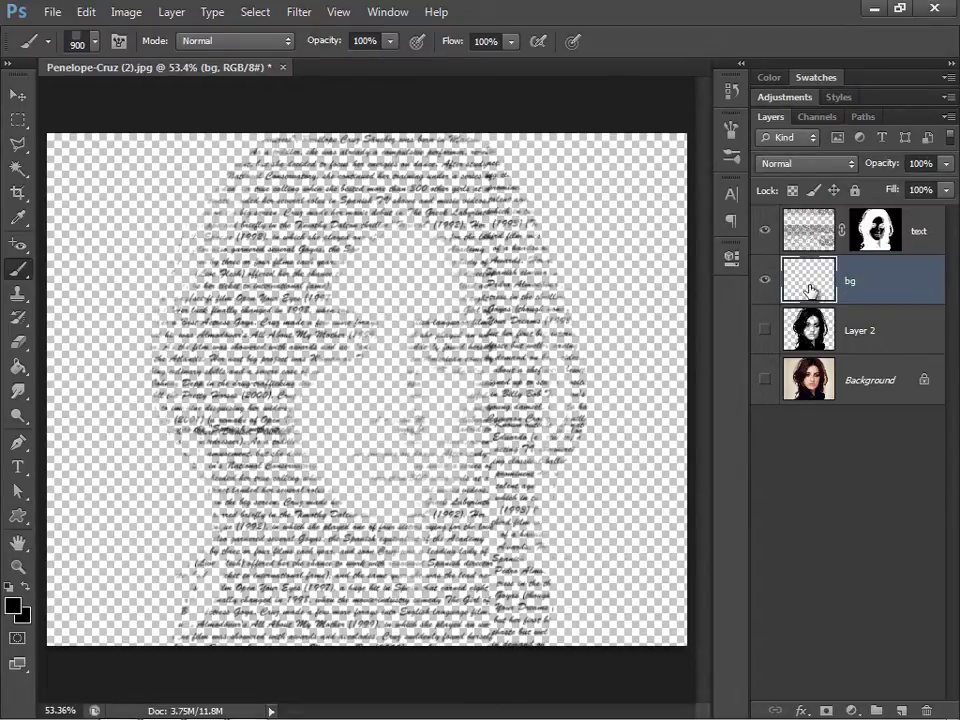
key("ctrl+BackSpace")
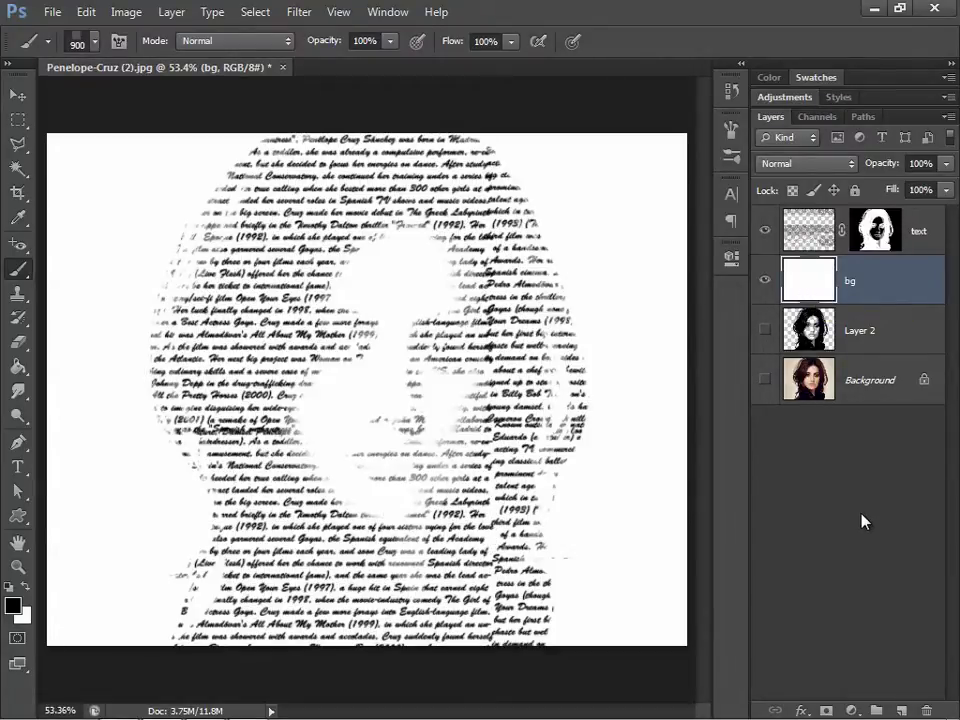
left_click(818, 244)
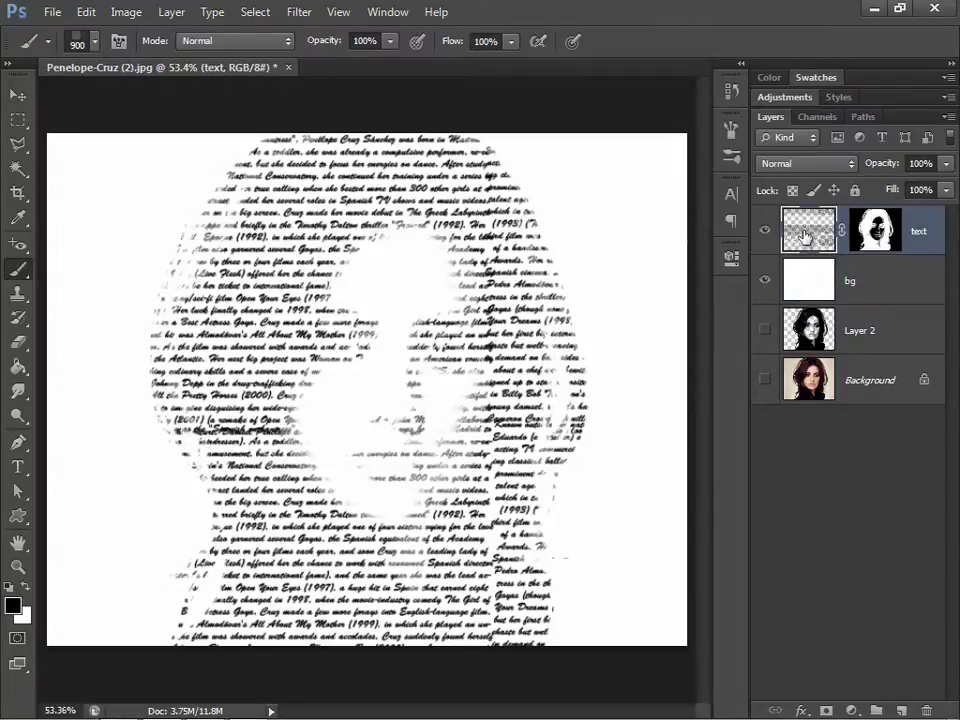
Apply a Gradient Overlay effect using the Spectrum preset to the text layer.
left_click(803, 708)
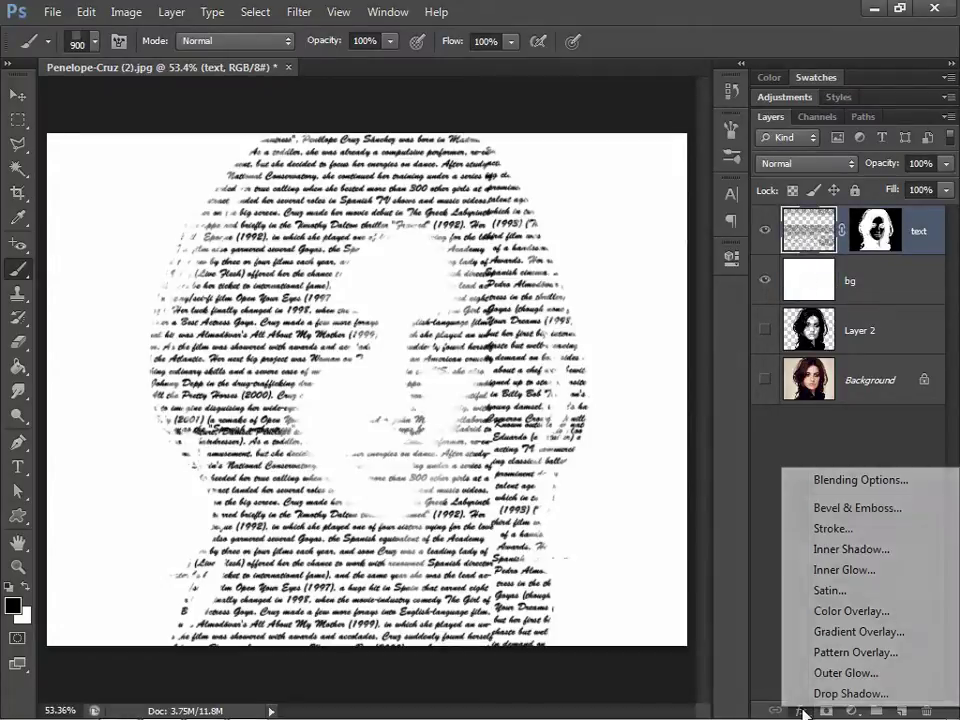
left_click(851, 632)
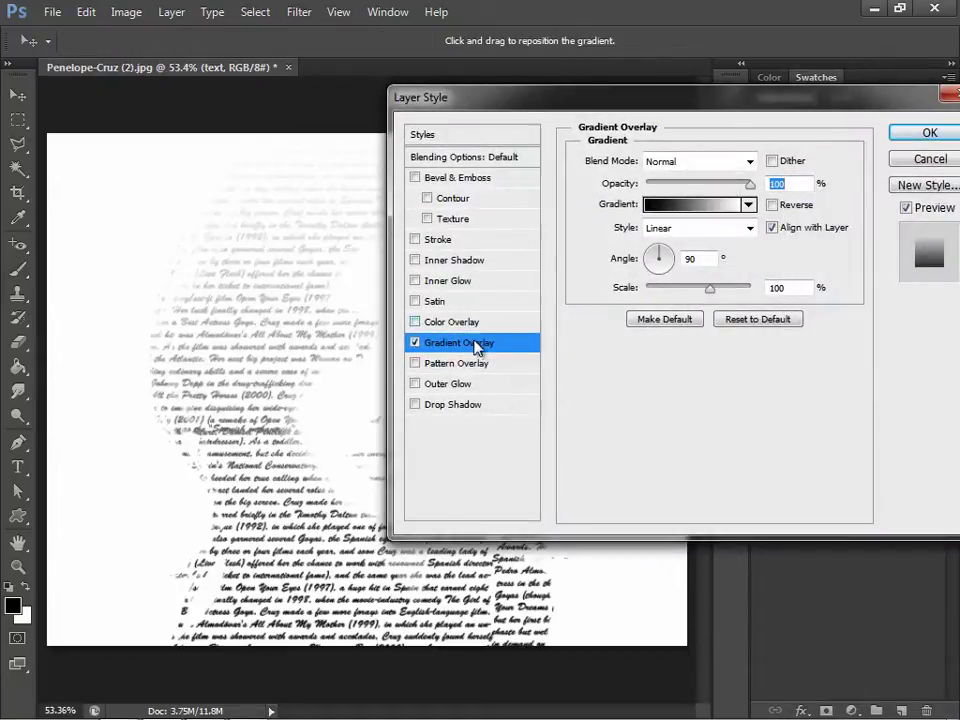
left_click(692, 205)
left_click(638, 126)
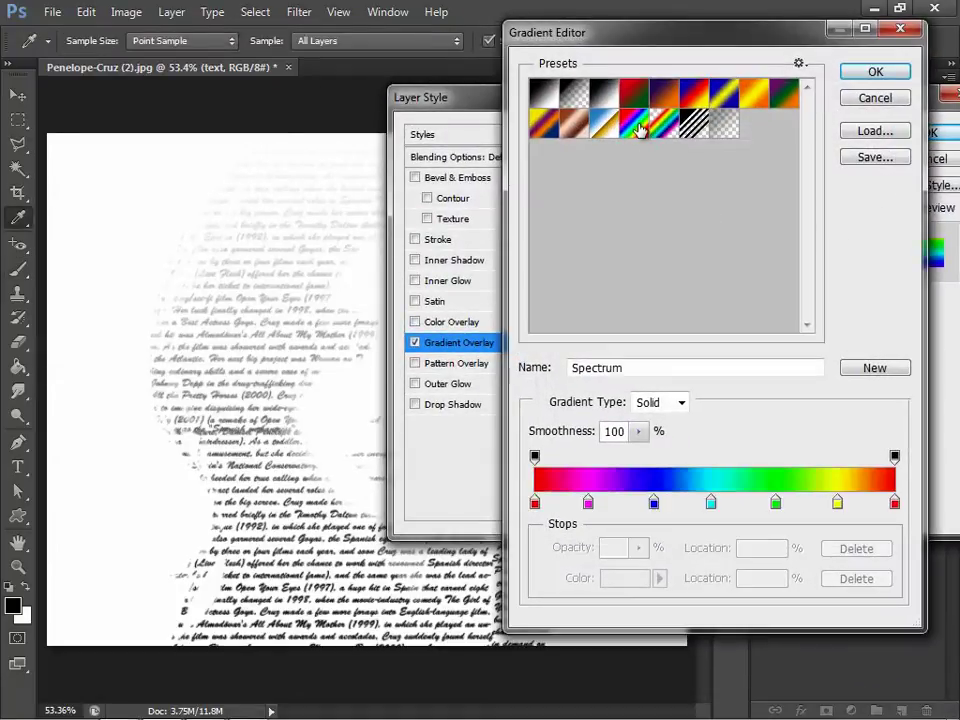
left_click(875, 77)
left_click_drag(621, 100, 743, 127)
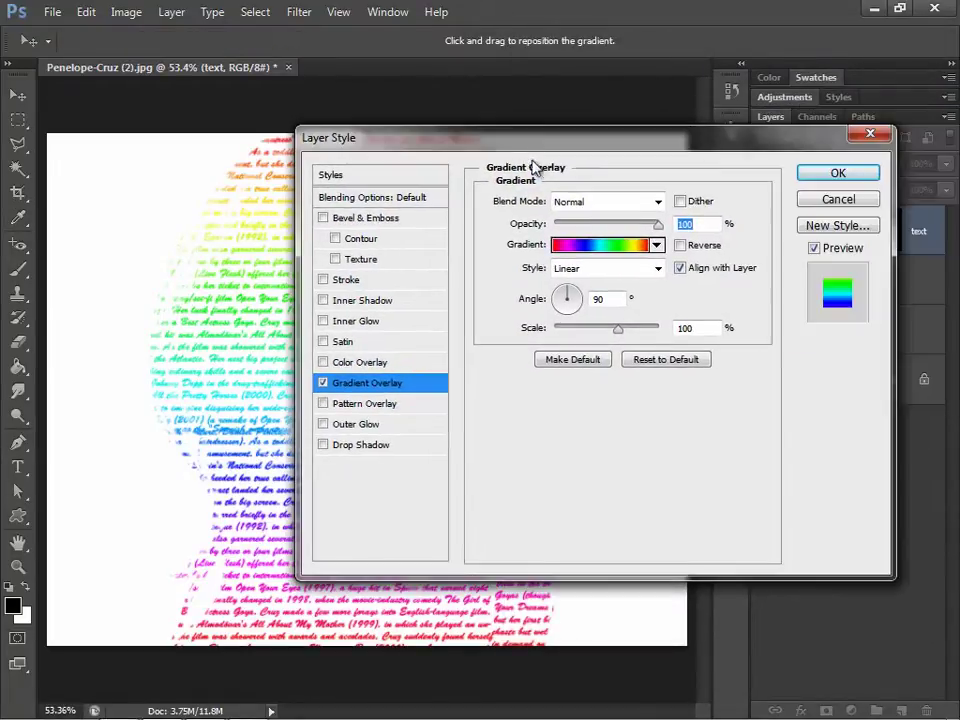
left_click_drag(743, 127, 595, 70)
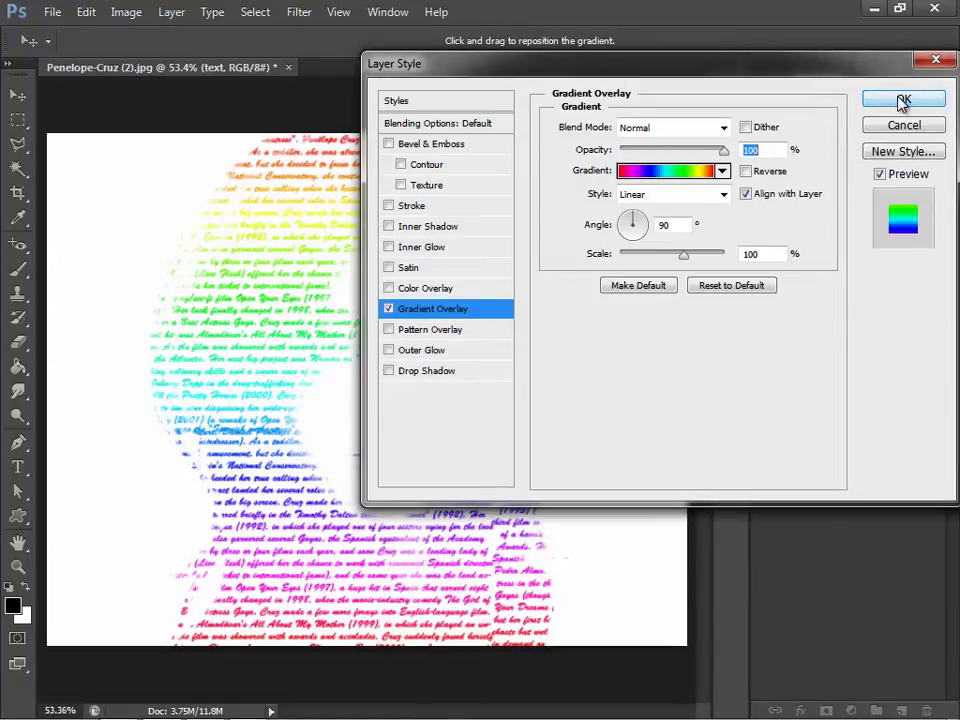
left_click(903, 100)
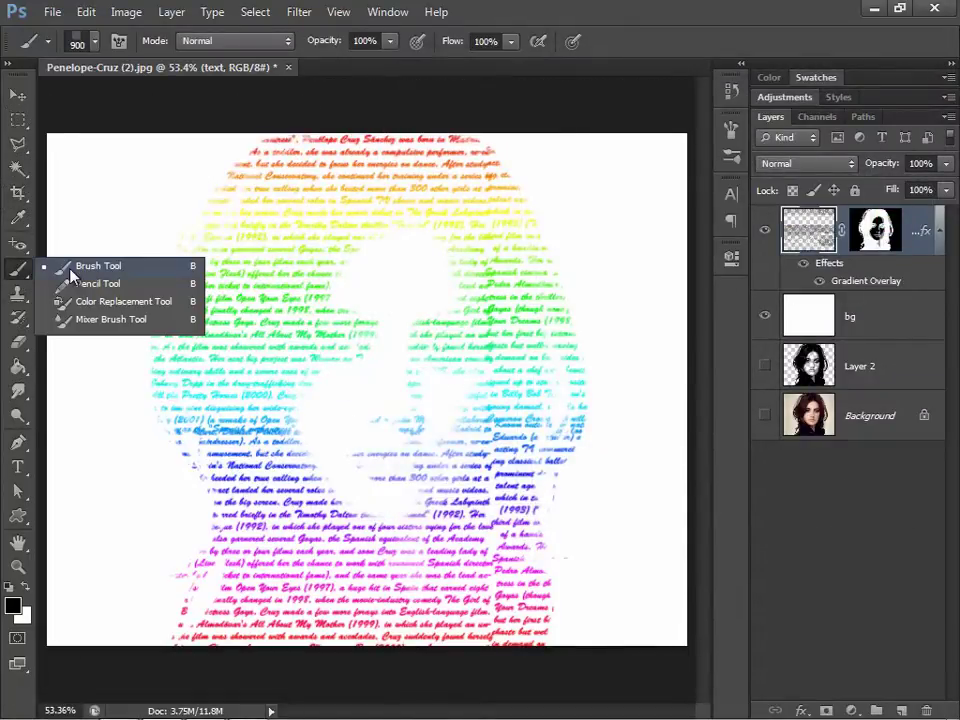
Set up a fully soft round brush at size 100 and 42% opacity, zoomed to 100%.
left_click_drag(645, 524, 647, 458)
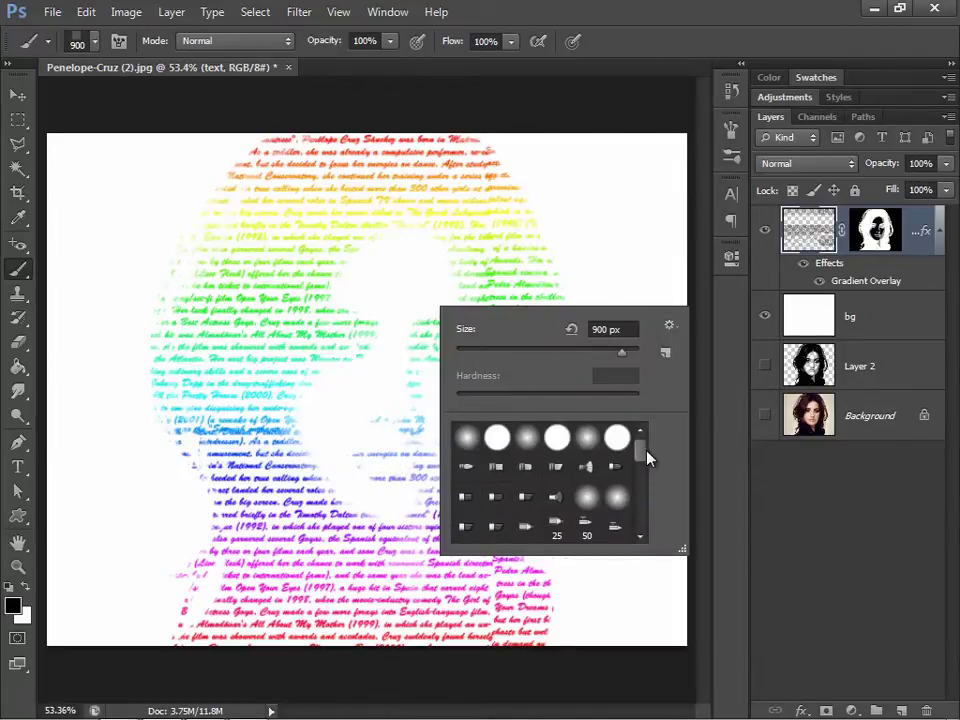
left_click(580, 441)
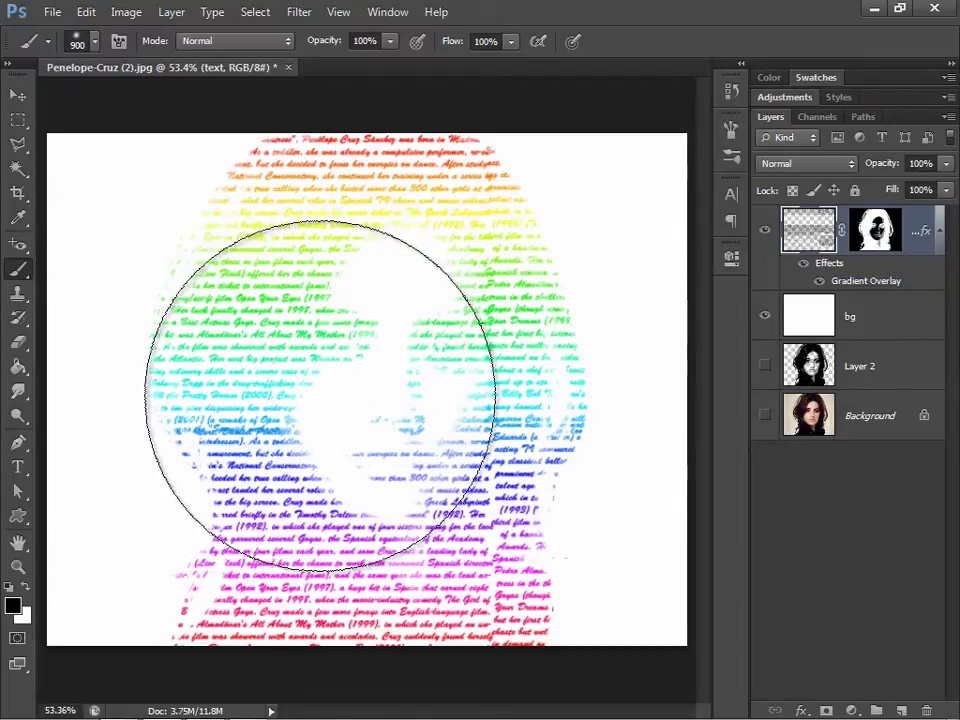
key("bracketleft")
key("bracketleft")
key("bracketleft")
key("bracketleft")
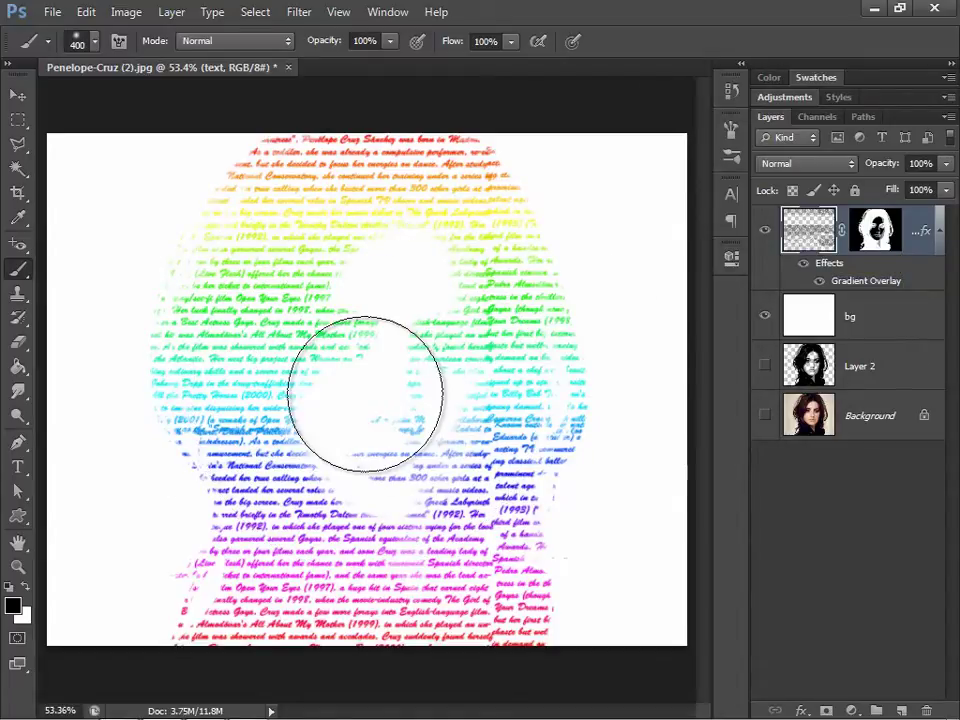
key("bracketleft")
key("bracketleft")
key("bracketleft")
key("ctrl+plus")
key("ctrl+plus")
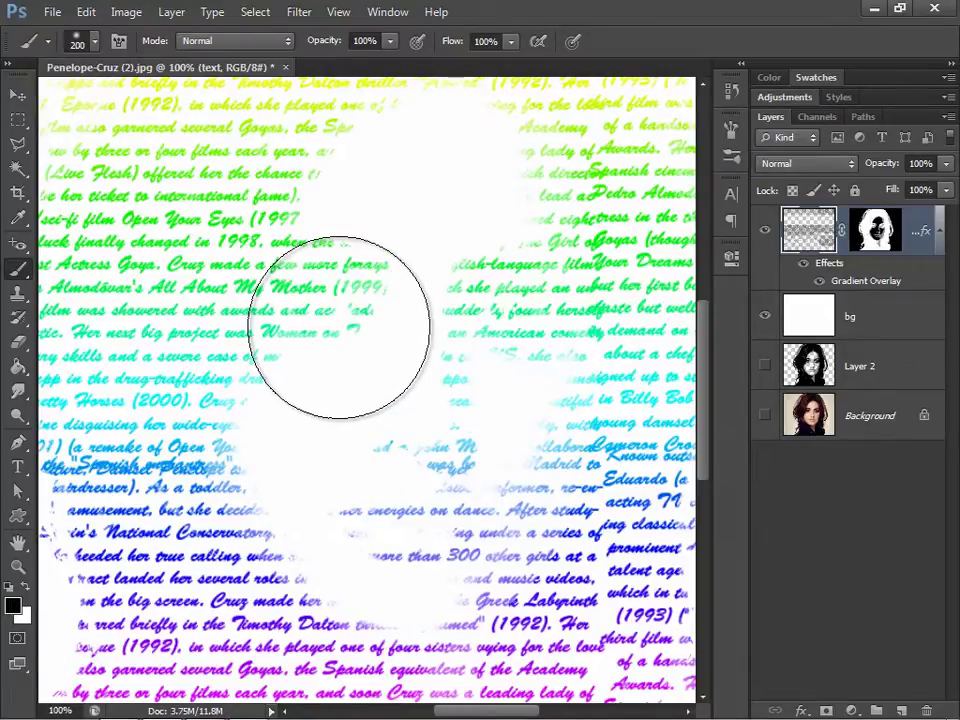
key("bracketleft")
key("bracketleft")
key("bracketleft")
key("bracketleft")
left_click(389, 43)
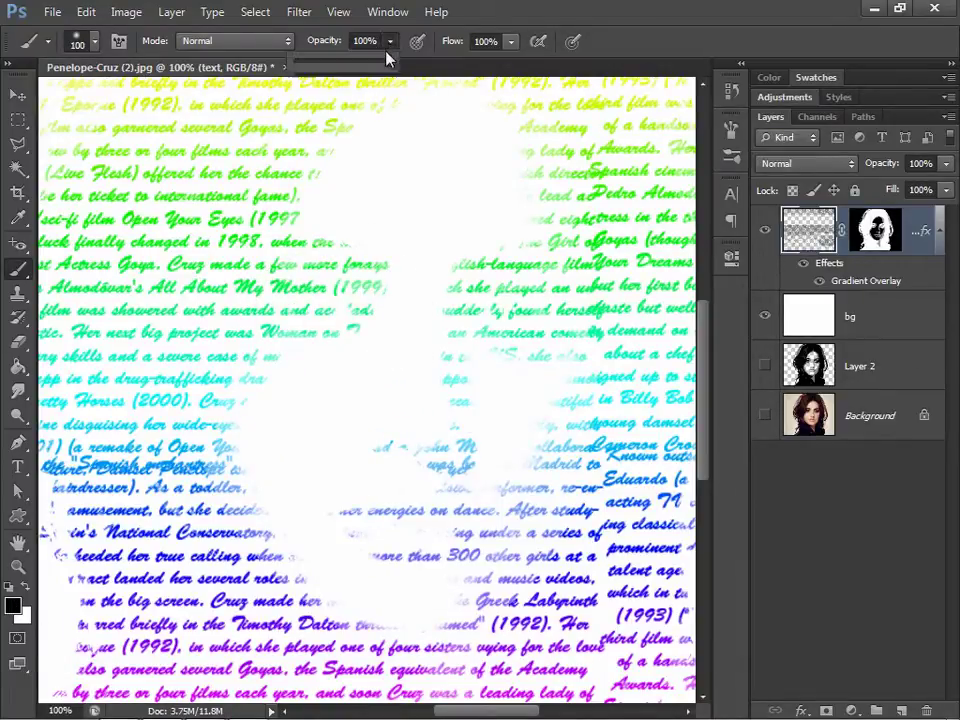
left_click_drag(392, 62, 362, 66)
right_click(396, 190)
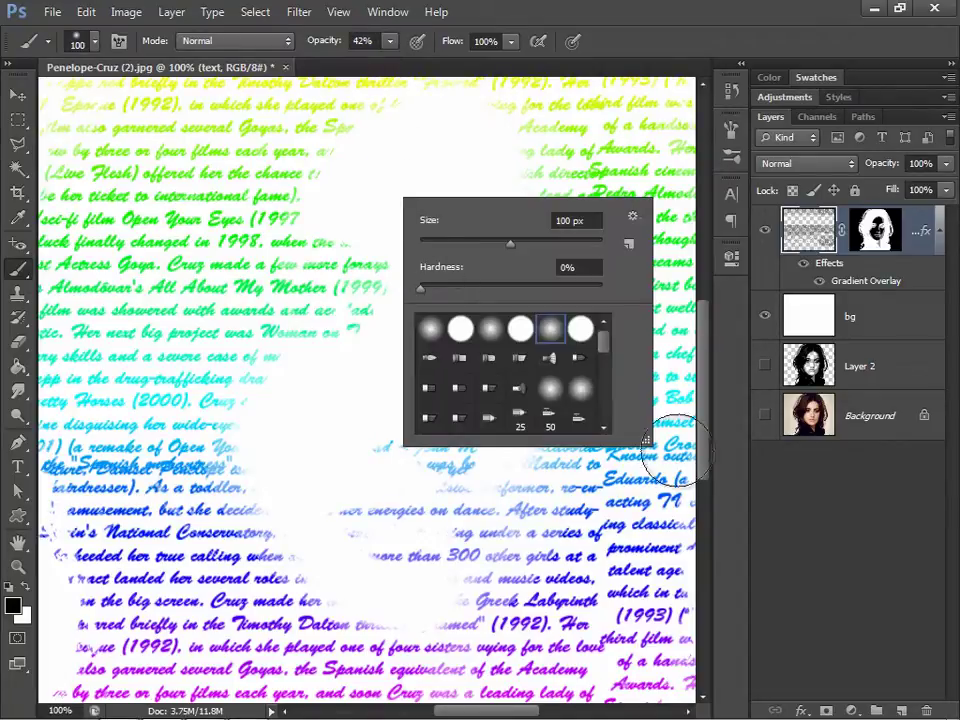
left_click(784, 578)
key("alt+period")
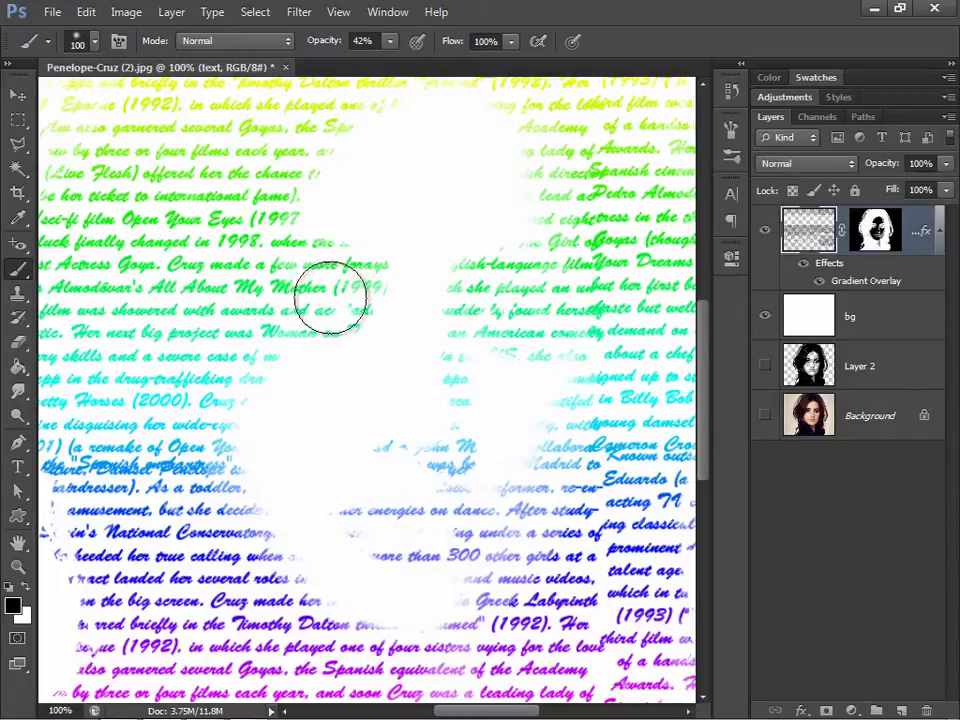
Paint translucent green over both eyes and blue over the lips.
mouse_move(349, 245)
left_mouse_down()
mouse_move(300, 297)
mouse_move(375, 302)
mouse_move(261, 285)
mouse_move(283, 268)
mouse_move(343, 279)
mouse_move(304, 311)
mouse_move(229, 339)
mouse_move(229, 362)
mouse_move(253, 223)
mouse_move(253, 268)
mouse_move(320, 307)
mouse_move(404, 322)
left_mouse_up()
key("ctrl+alt+z")
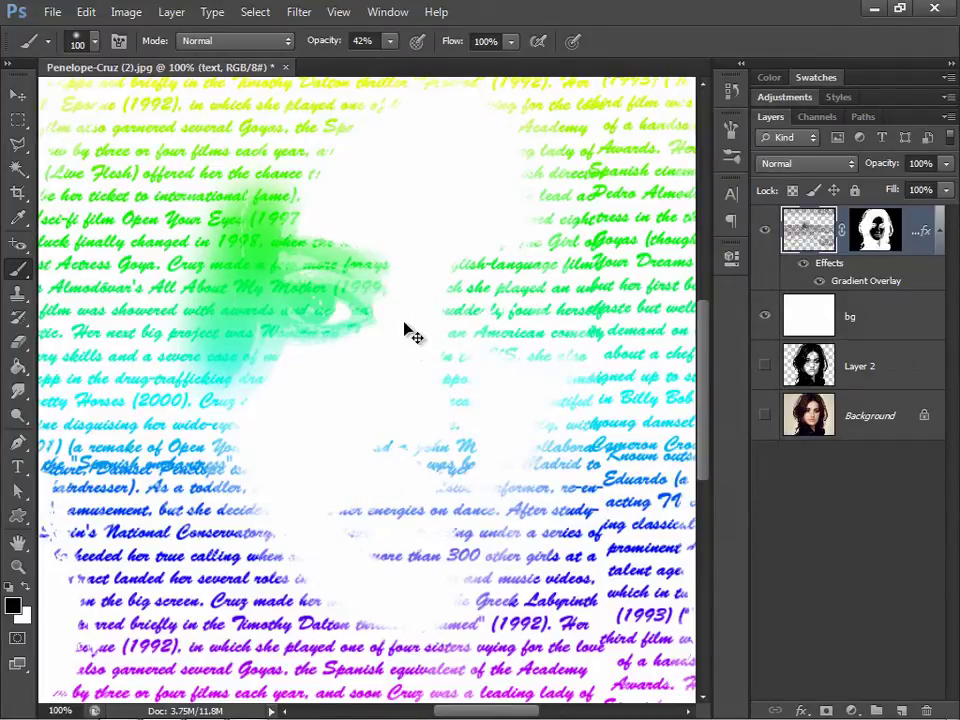
key("ctrl+alt+z")
key("ctrl+alt+z")
key("ctrl+alt+z")
key("ctrl+alt+z")
key("ctrl+alt+z")
mouse_move(407, 328)
left_mouse_down()
mouse_move(360, 300)
mouse_move(289, 300)
mouse_move(343, 306)
left_mouse_up()
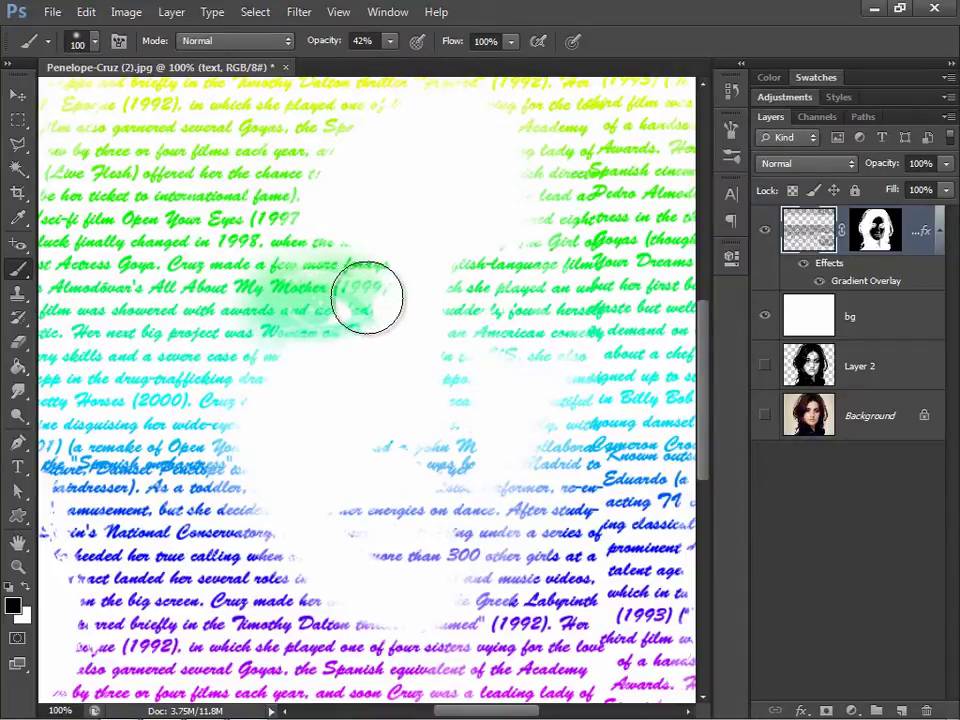
left_click_drag(439, 467, 417, 396)
left_click_drag(358, 455, 411, 456)
left_click_drag(538, 360, 364, 508)
mouse_move(255, 385)
left_mouse_down()
mouse_move(340, 372)
mouse_move(272, 388)
mouse_move(365, 415)
left_mouse_up()
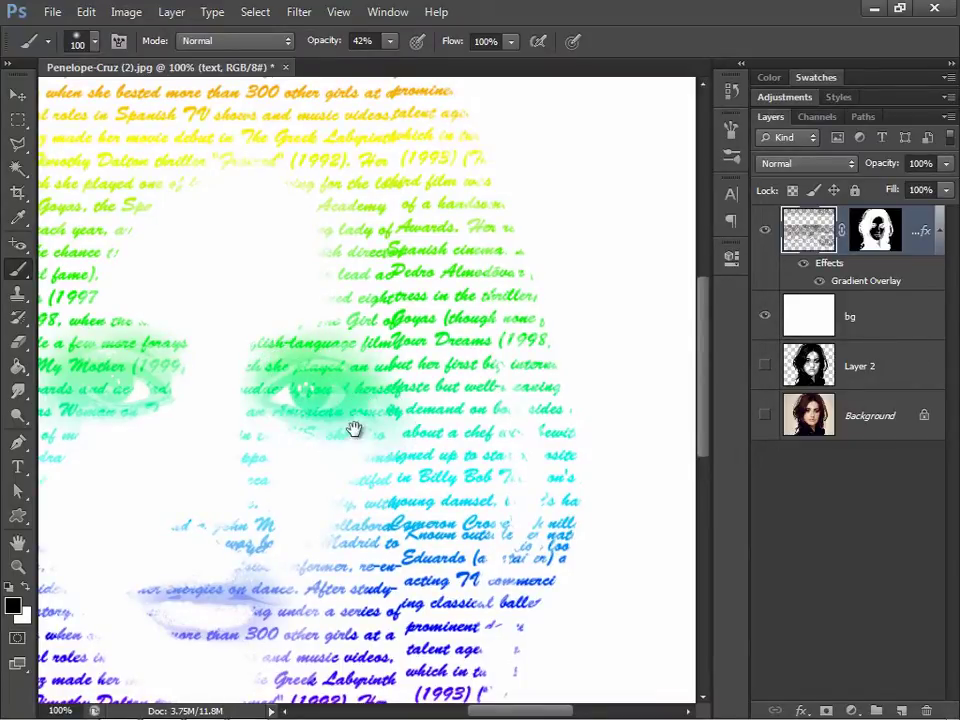
scroll(456, 430, "down", 2)
scroll(464, 439, "down", 3)
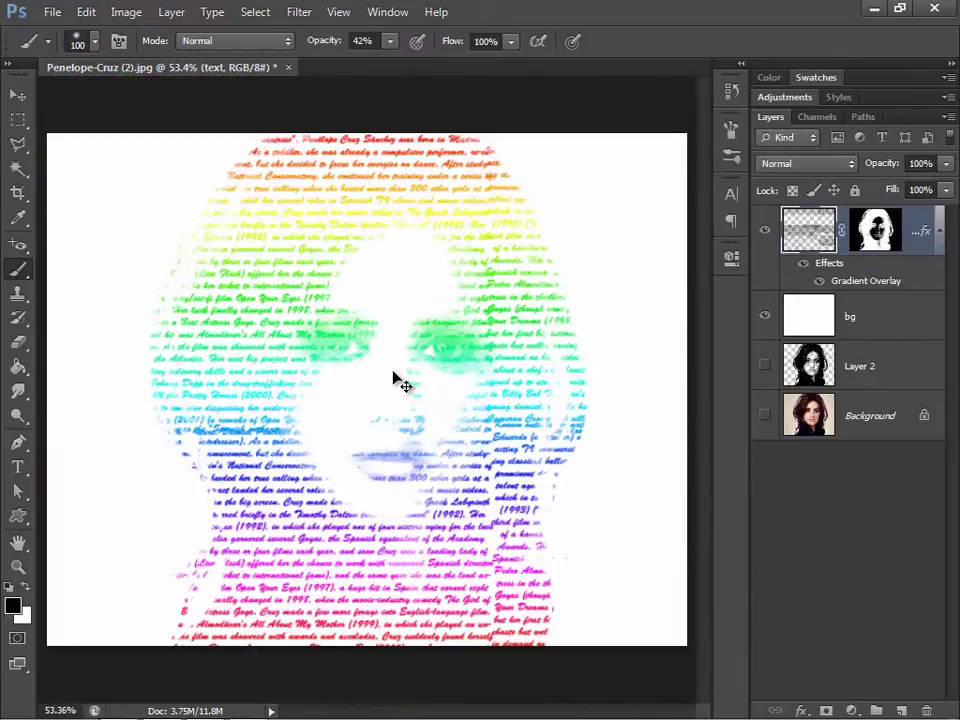
Enlarge the brush to about 1600px at 7% opacity and dab faint strokes over the face.
key("bracketright")
key("bracketright")
key("bracketright")
key("bracketright")
key("bracketright")
key("bracketright")
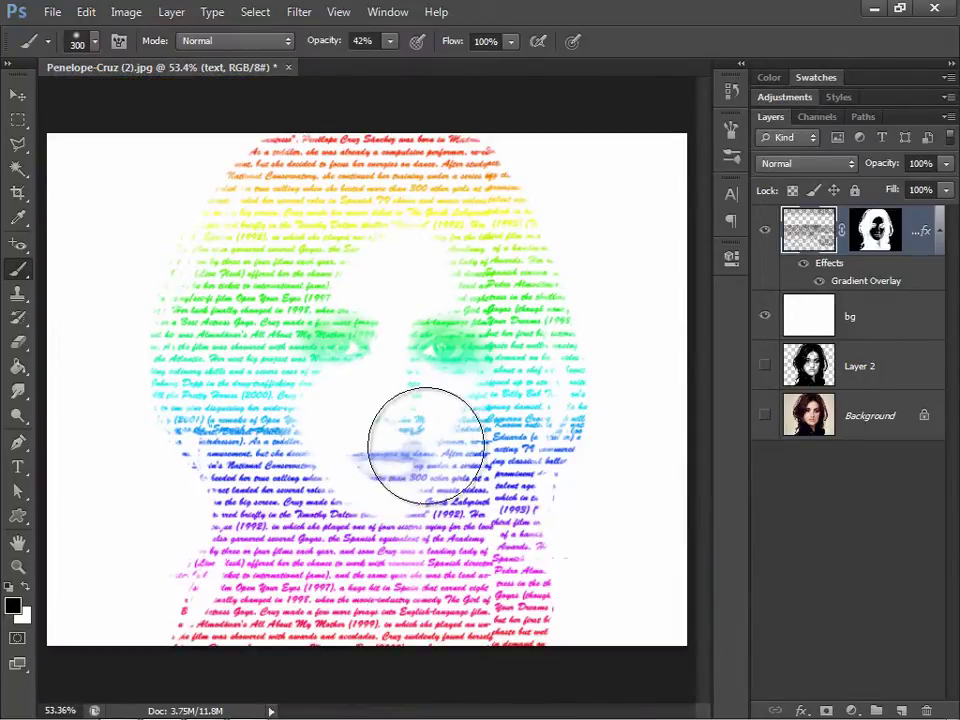
key("bracketright")
key("bracketright")
key("bracketright")
key("bracketright")
key("bracketright")
key("bracketright")
key("bracketright")
key("bracketright")
key("bracketright")
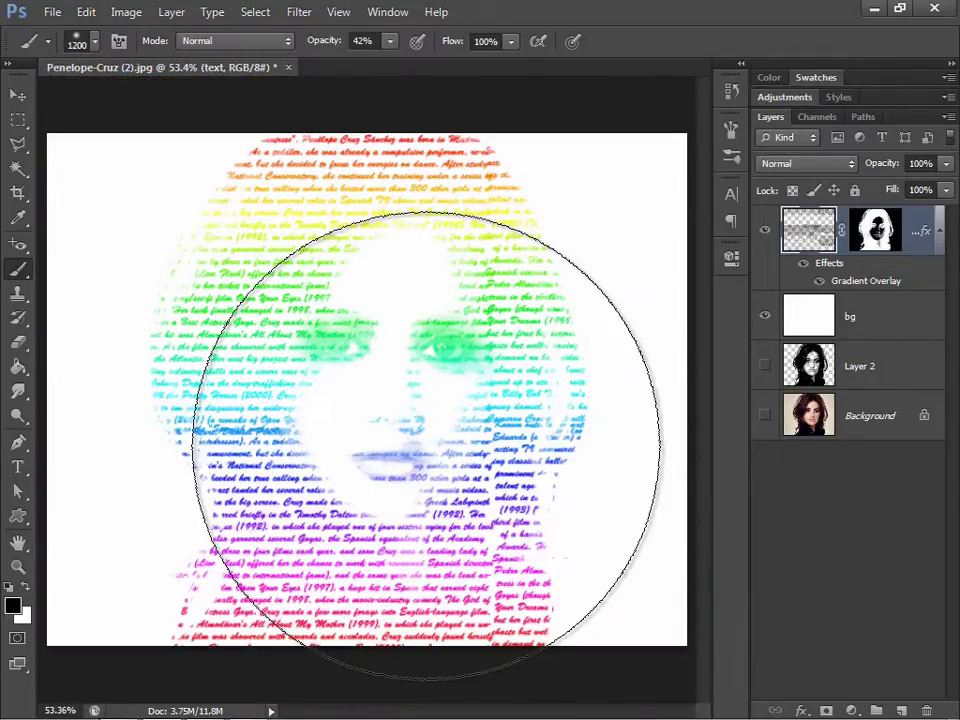
key("bracketright")
key("bracketright")
key("bracketright")
key("bracketright")
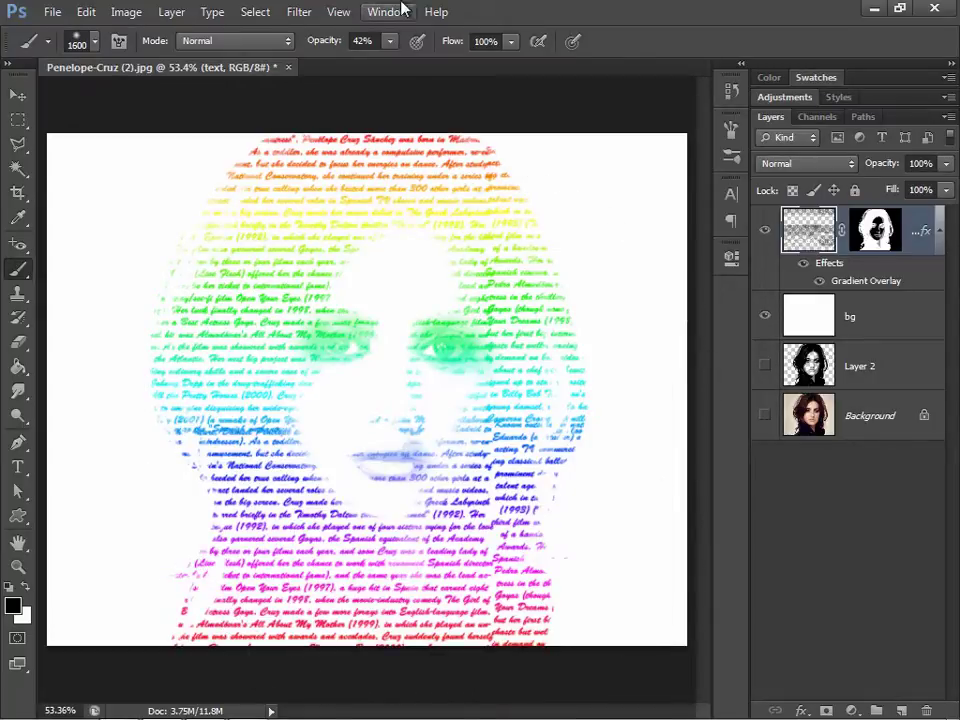
left_click(390, 41)
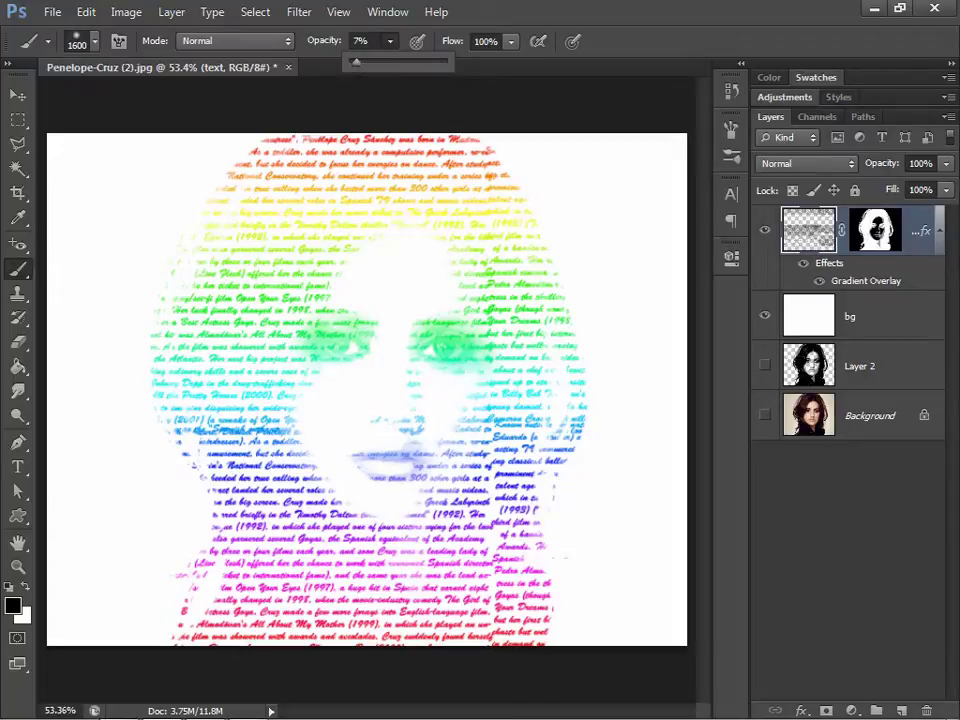
left_click(737, 287)
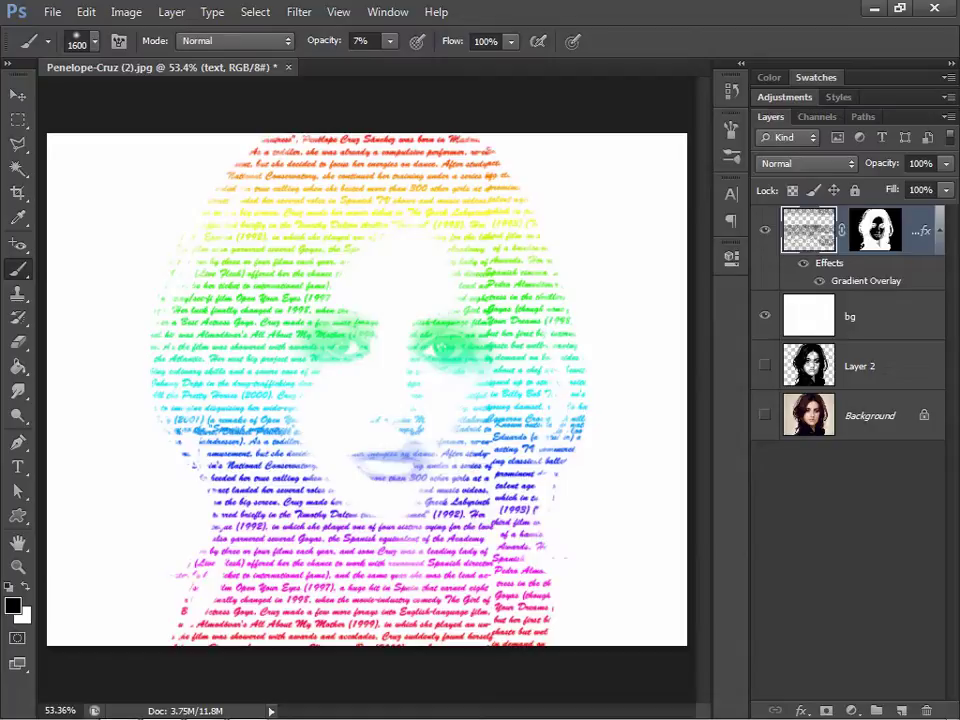
left_click(260, 365)
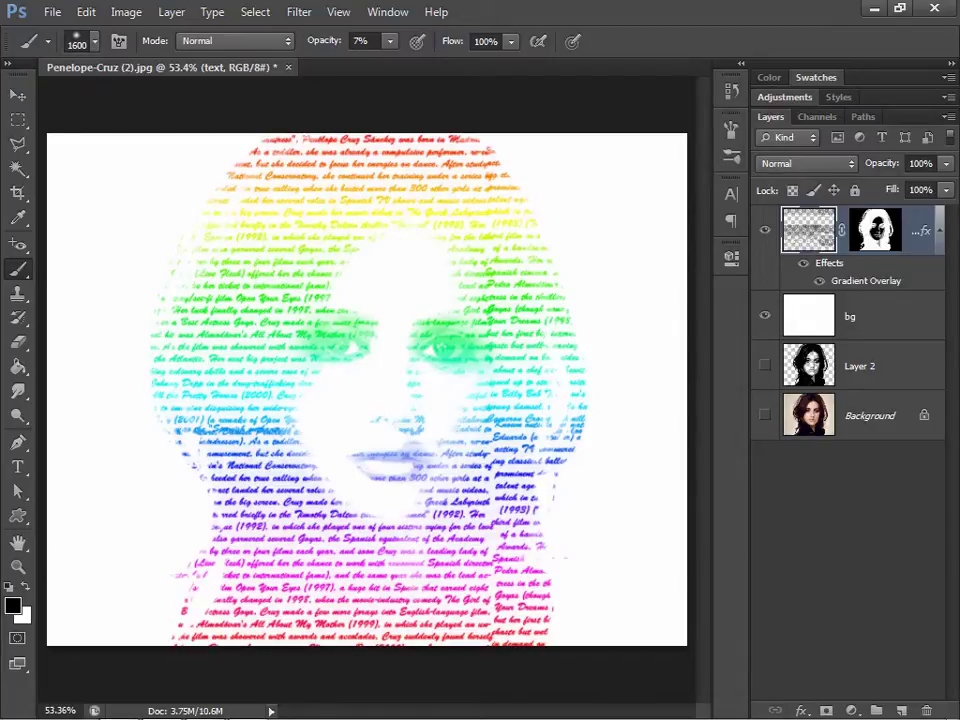
left_click(280, 430)
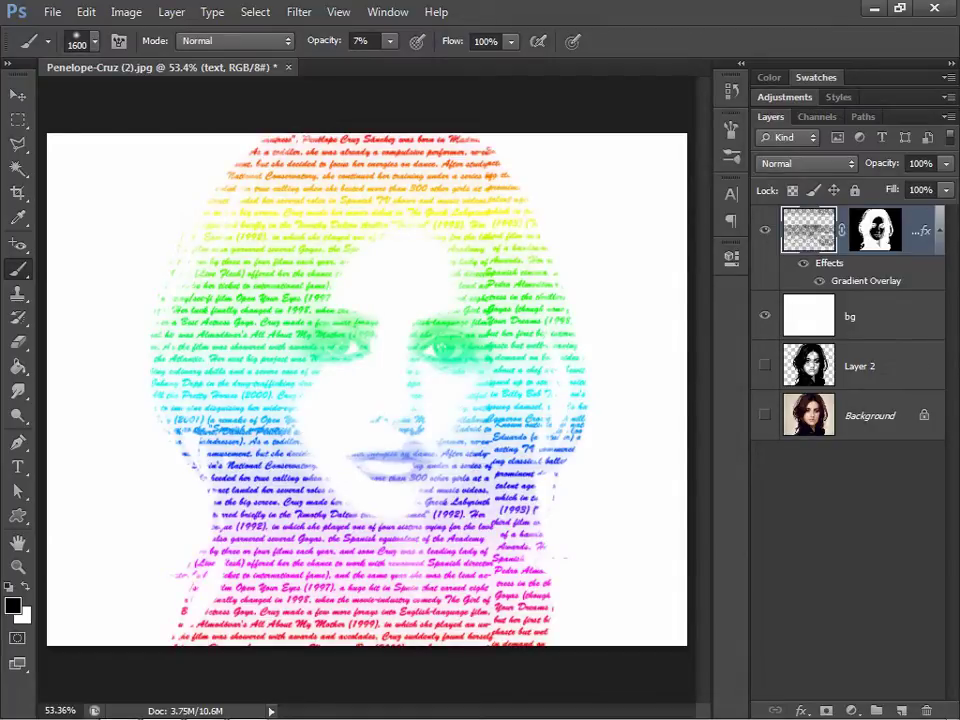